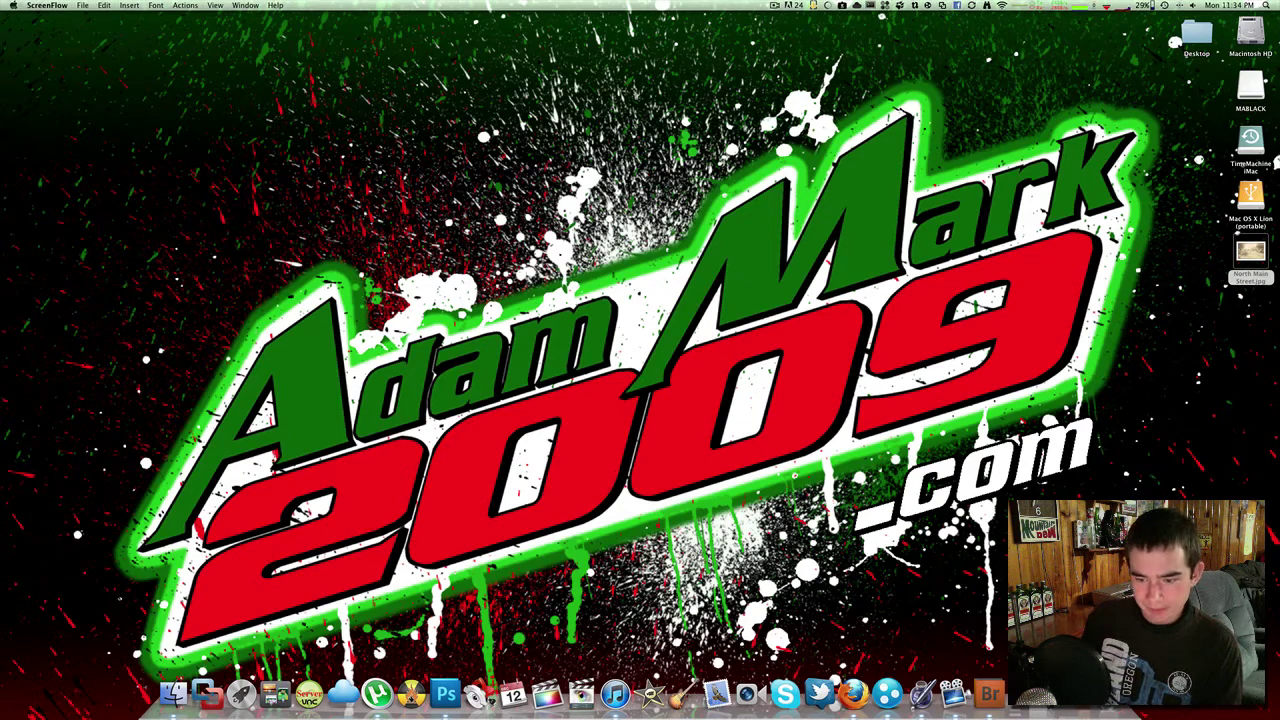
# Launch Adobe Bridge and show the Desktop folder with North Main Street.jpg
pyautogui.click(990, 693)
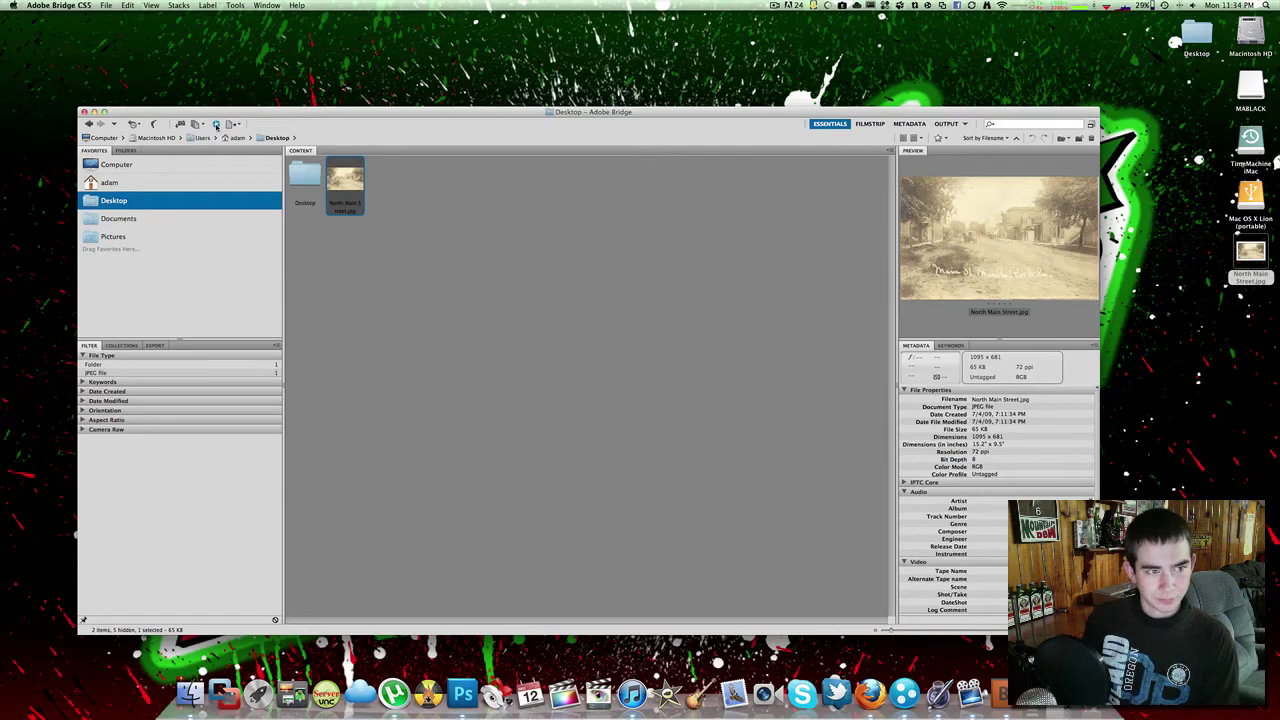
# Open the photo in Camera Raw and set contrast +9, blacks 58, clarity +41, vibrance -78, saturation -21
pyautogui.click(216, 126)
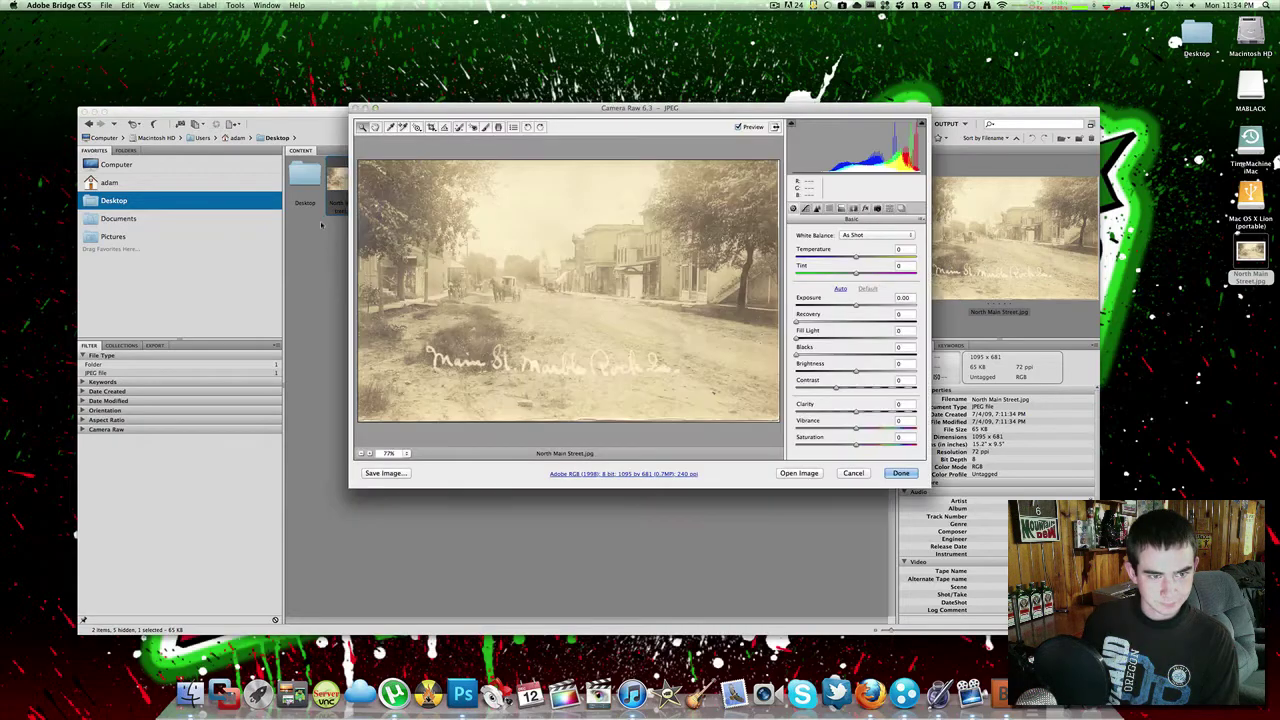
pyautogui.moveTo(595, 114); pyautogui.dragTo(545, 159)
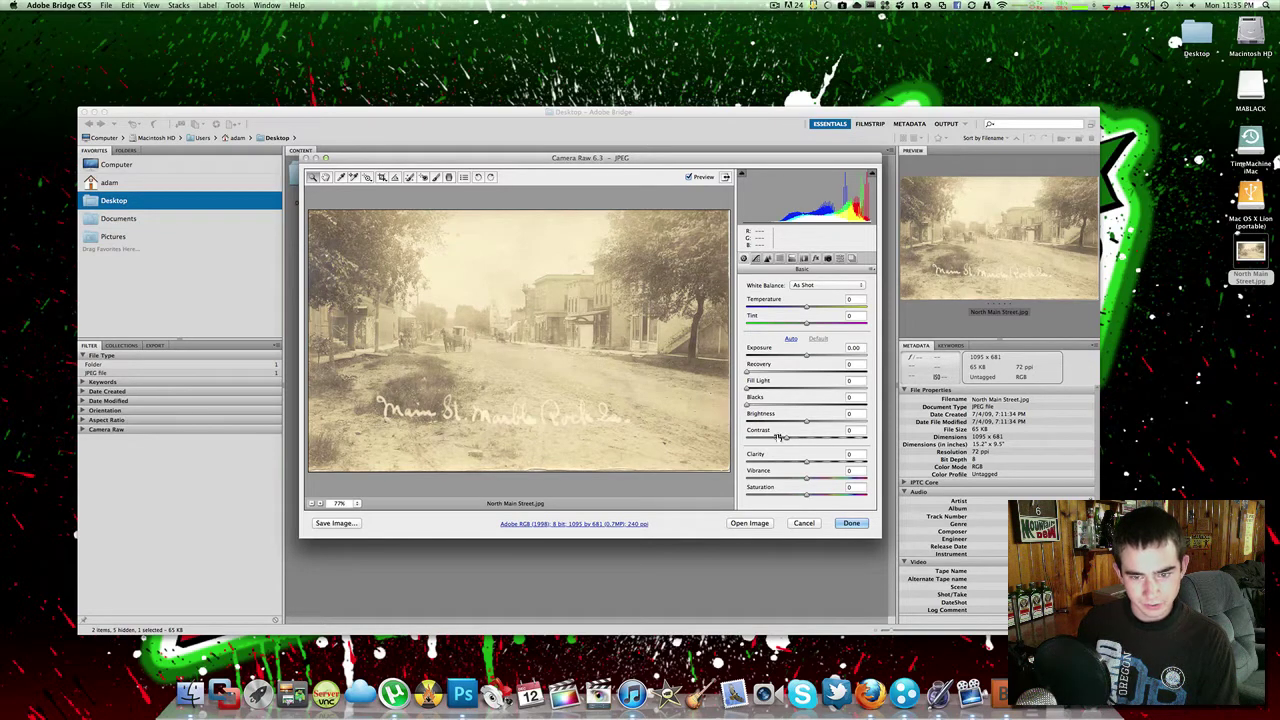
pyautogui.moveTo(786, 441)
pyautogui.mouseDown()
pyautogui.moveTo(768, 442)
pyautogui.moveTo(795, 443)
pyautogui.mouseUp()
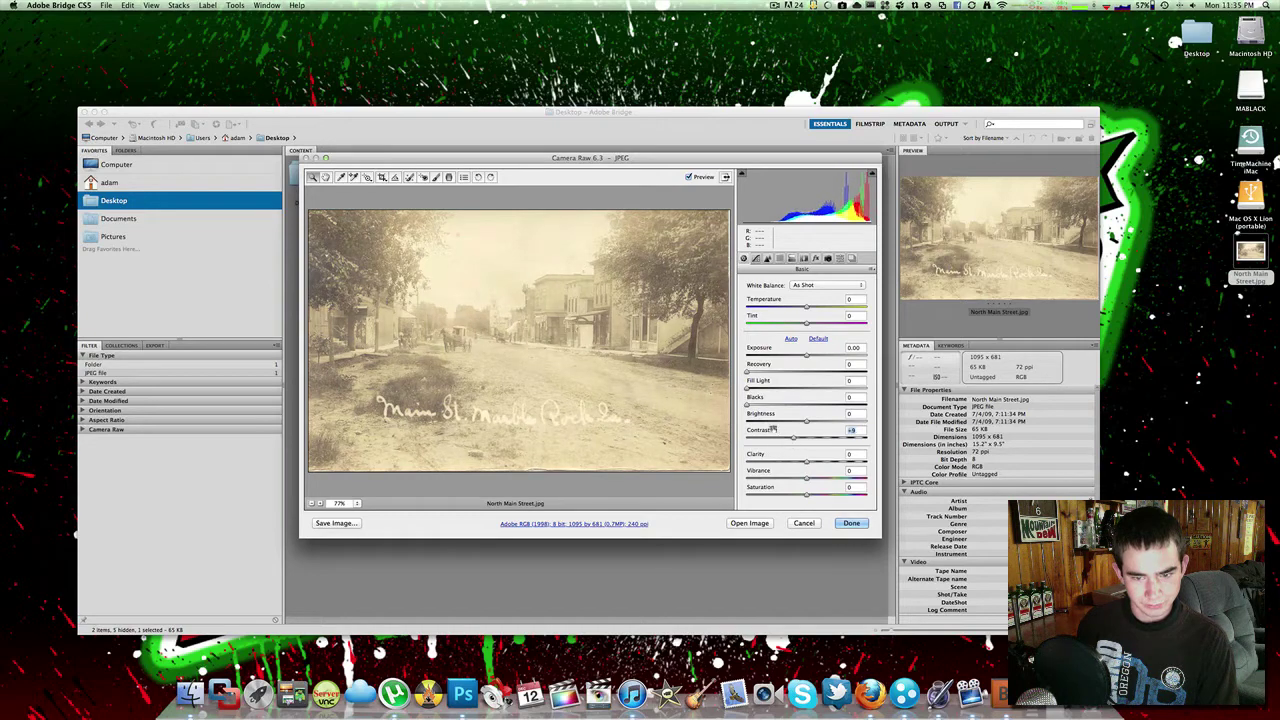
pyautogui.moveTo(747, 405)
pyautogui.mouseDown()
pyautogui.moveTo(817, 409)
pyautogui.moveTo(766, 390)
pyautogui.mouseUp()
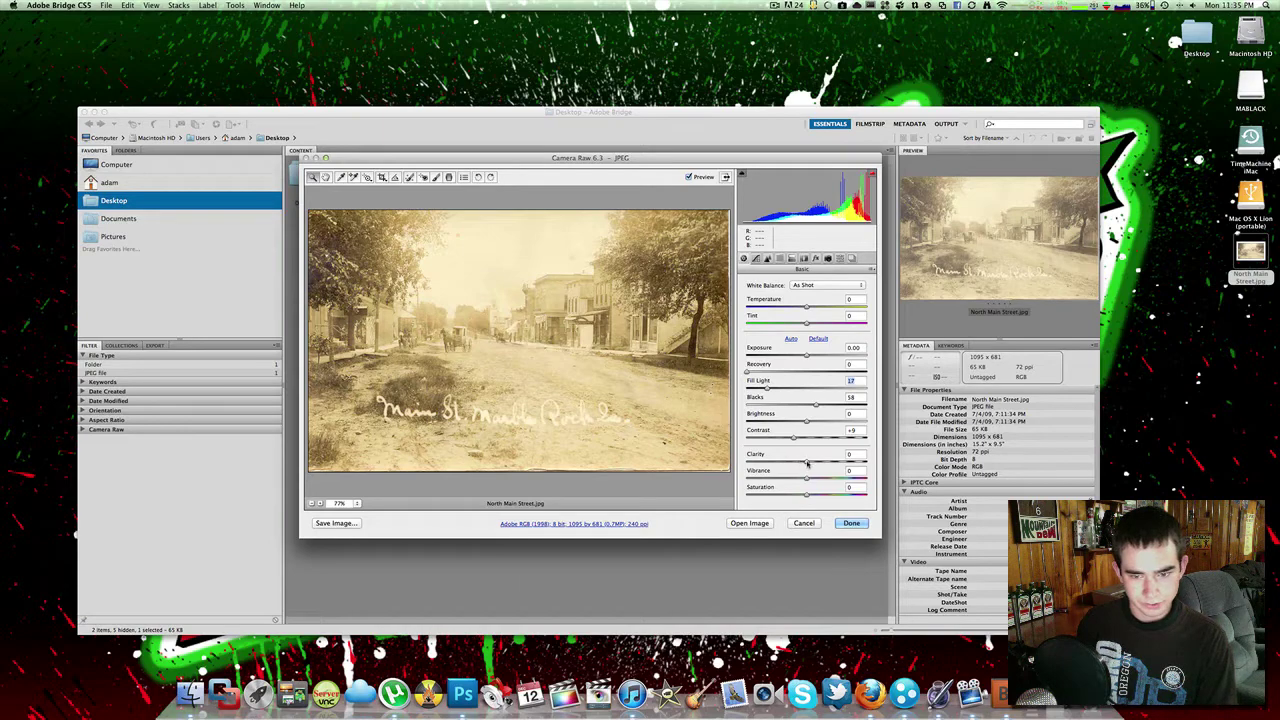
pyautogui.moveTo(808, 463); pyautogui.dragTo(831, 461)
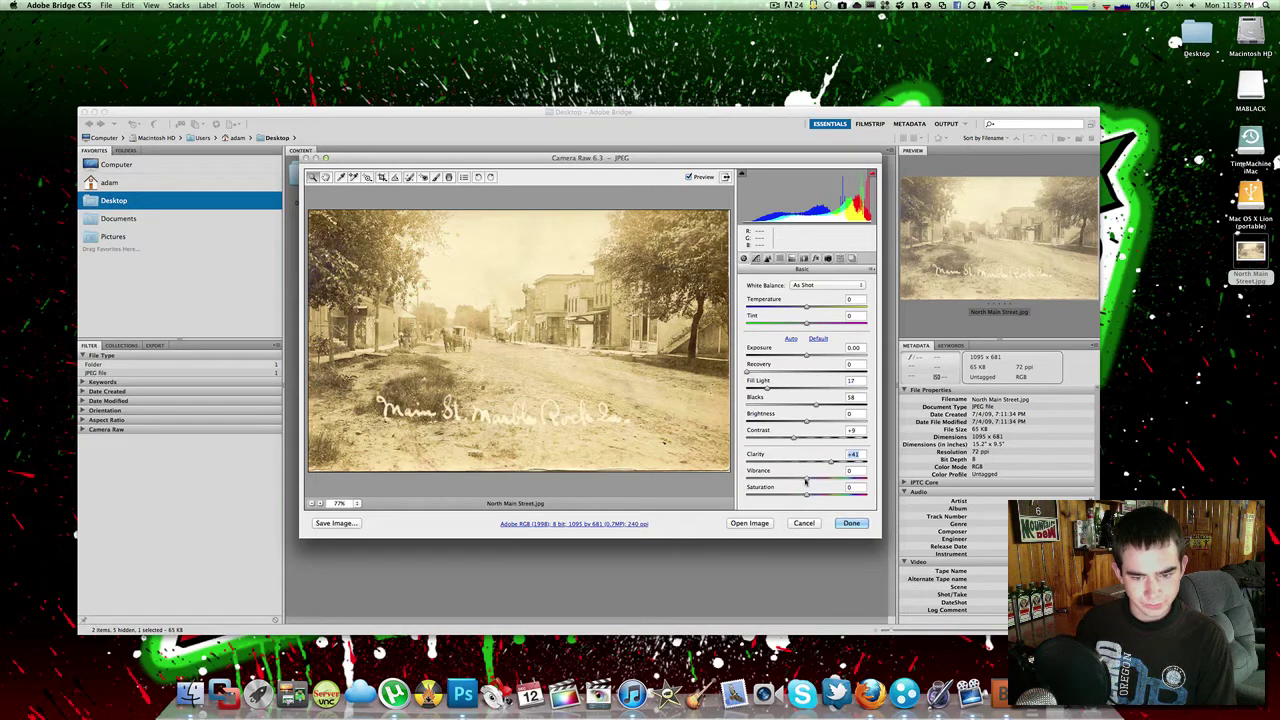
pyautogui.click(812, 483)
pyautogui.moveTo(806, 478)
pyautogui.mouseDown()
pyautogui.moveTo(766, 479)
pyautogui.moveTo(764, 496)
pyautogui.moveTo(758, 482)
pyautogui.moveTo(793, 496)
pyautogui.mouseUp()
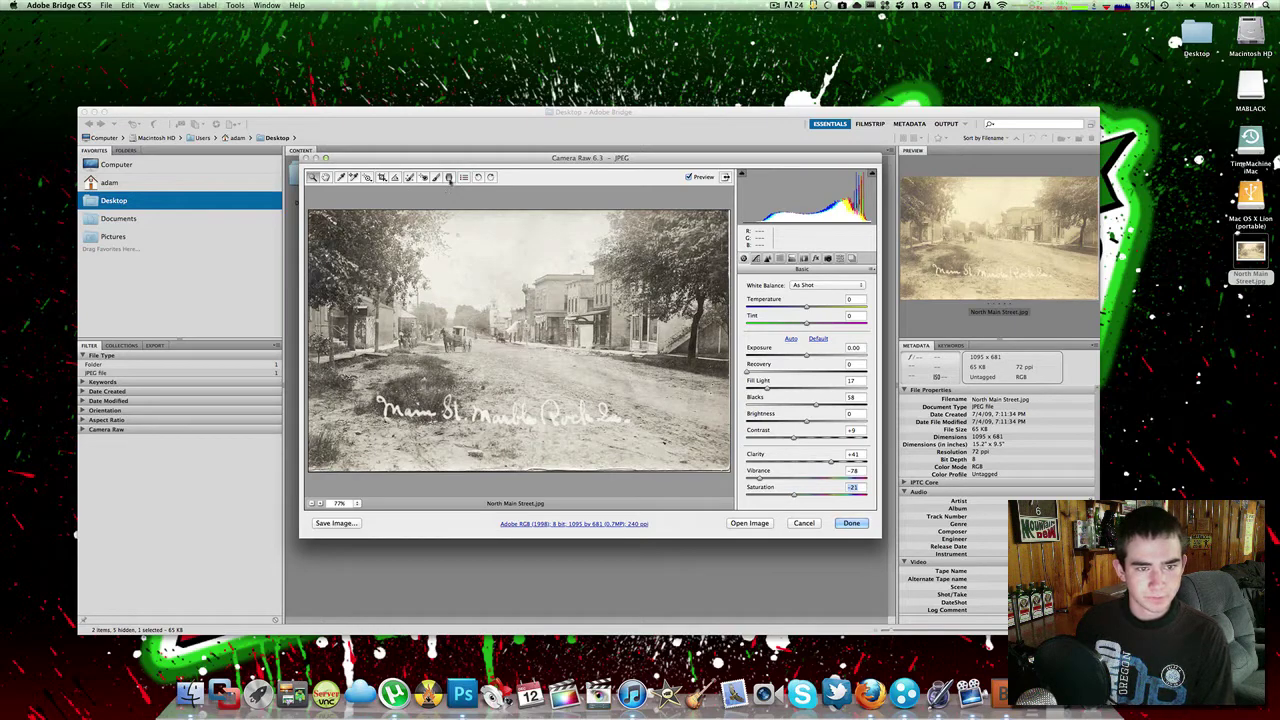
# Check the Graduated Filter and Adjustment Brush panels, then open the toned image in Photoshop
pyautogui.click(449, 177)
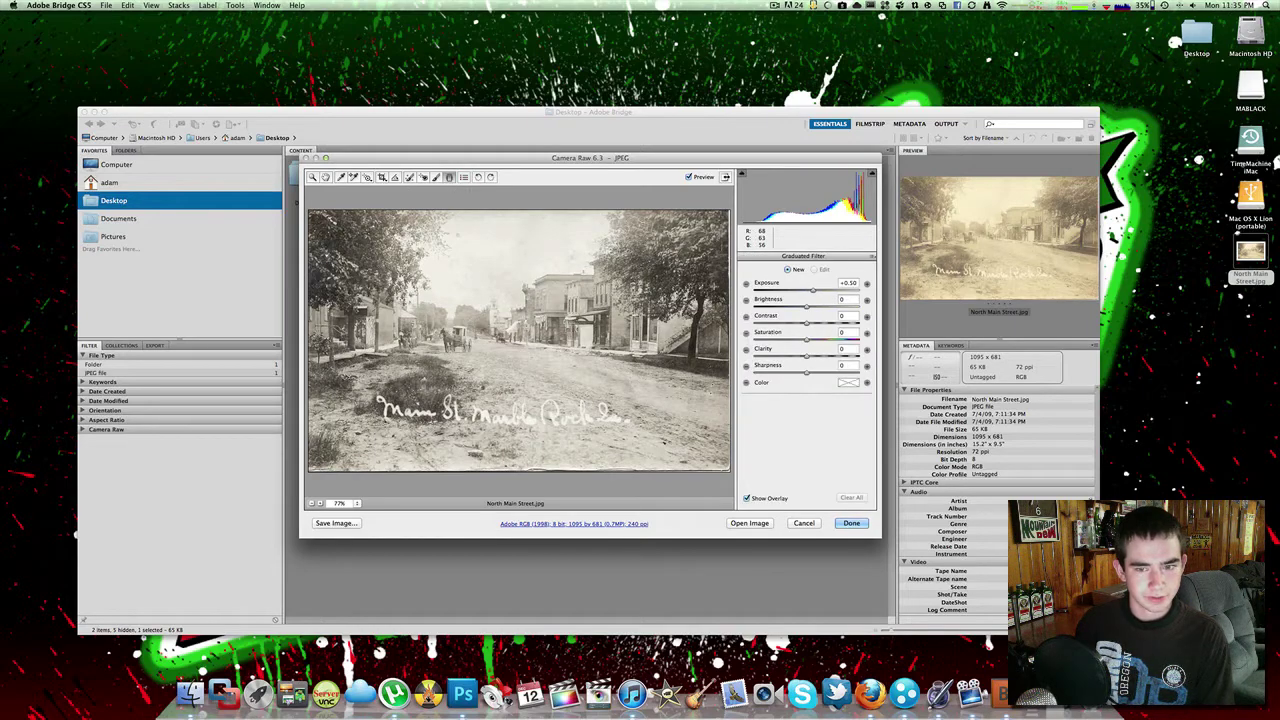
pyautogui.click(436, 177)
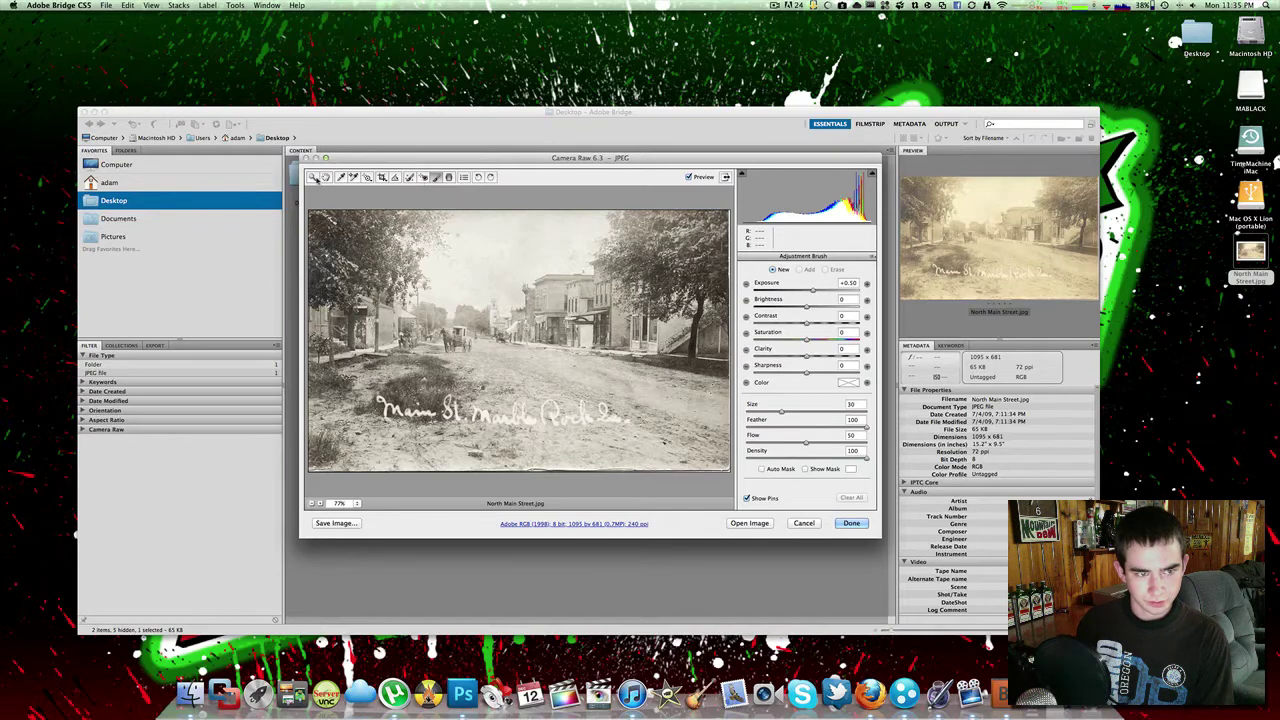
pyautogui.click(325, 177)
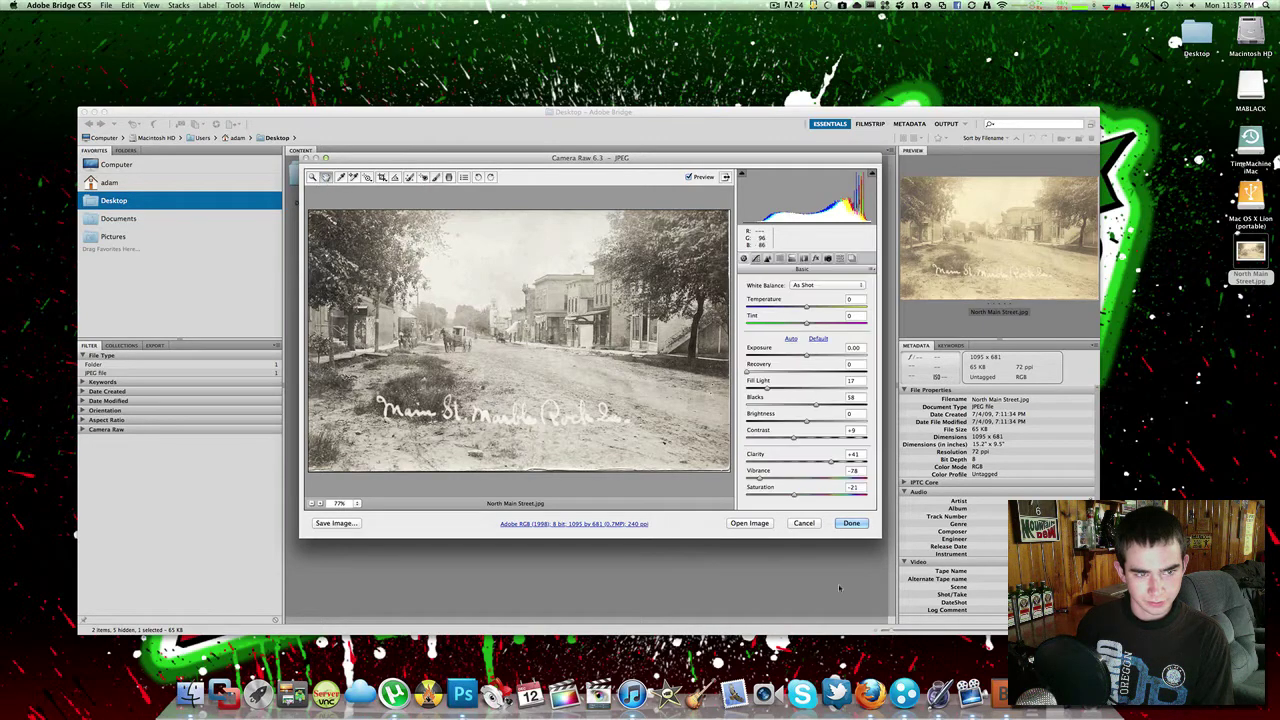
pyautogui.click(762, 524)
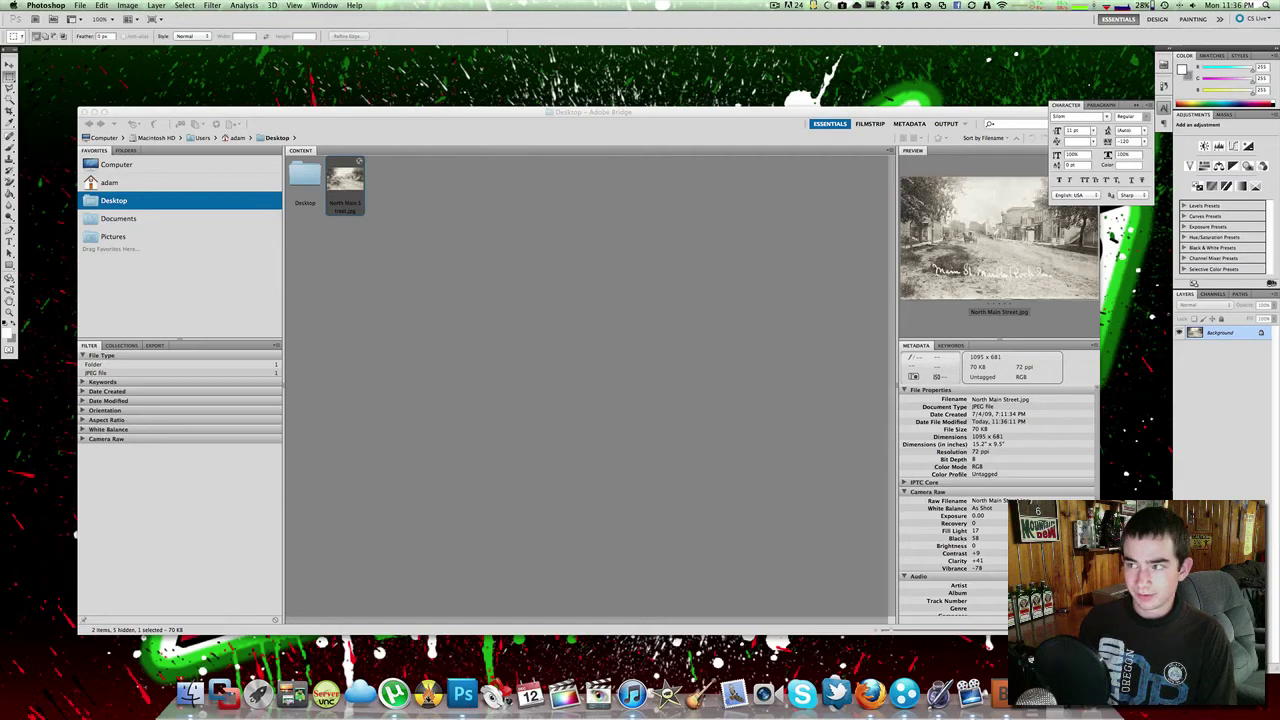
# Close Bridge, then reposition and enlarge the North Main Street document window
pyautogui.moveTo(857, 211); pyautogui.dragTo(613, 155)
pyautogui.click(88, 112)
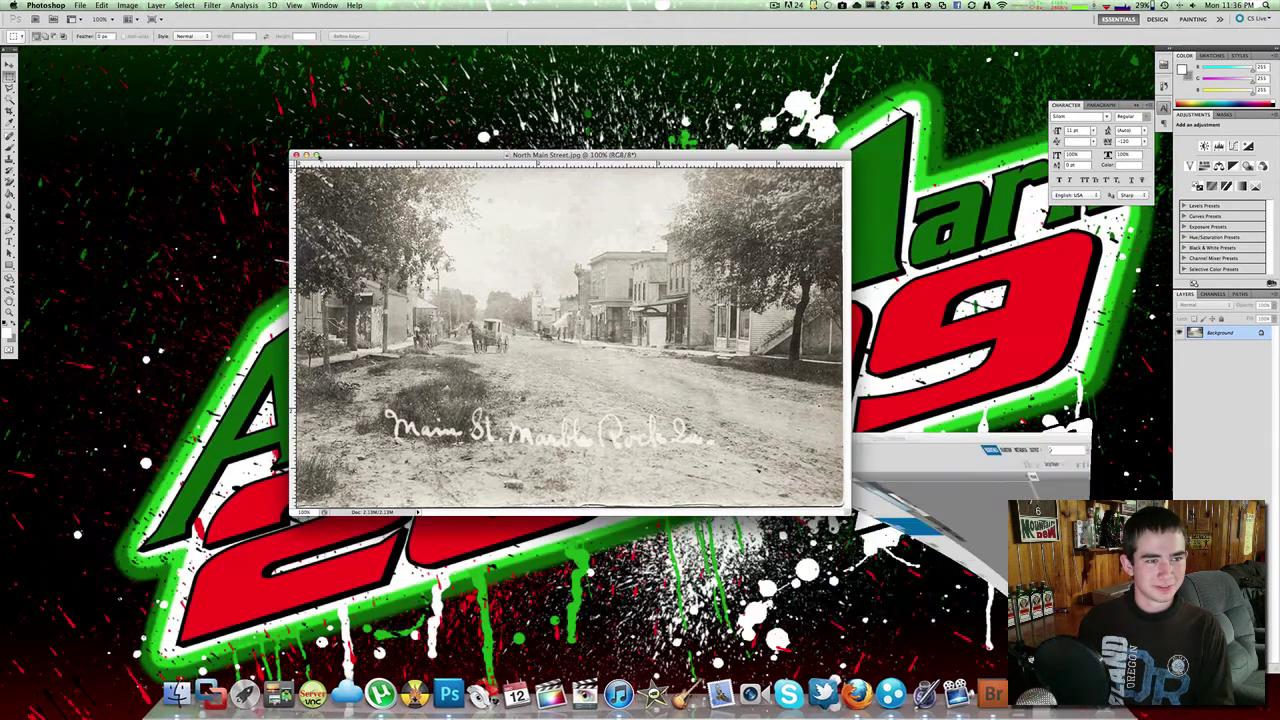
pyautogui.moveTo(381, 141); pyautogui.dragTo(213, 68)
pyautogui.click(117, 60)
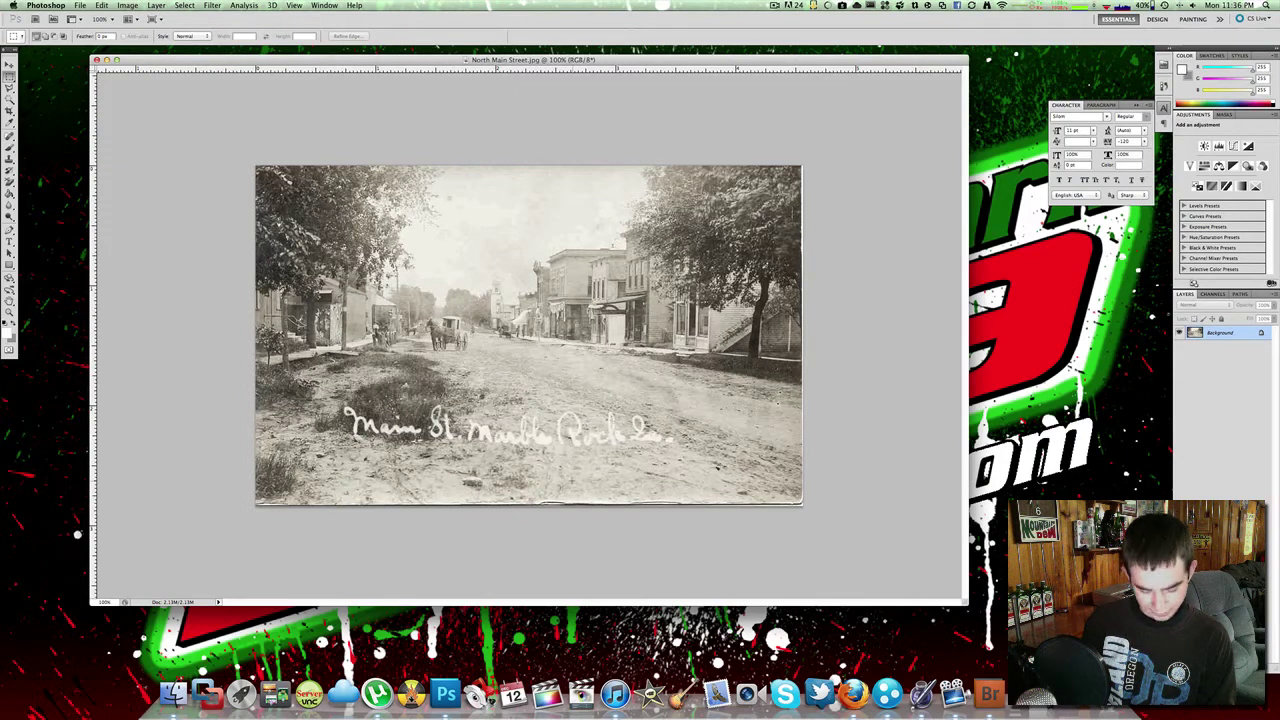
# Zoom to 400% and frame the white 'Main St.' caption on the road
pyautogui.press('z')
pyautogui.moveTo(336, 396); pyautogui.dragTo(437, 316)
pyautogui.scroll(-15, 437, 316)
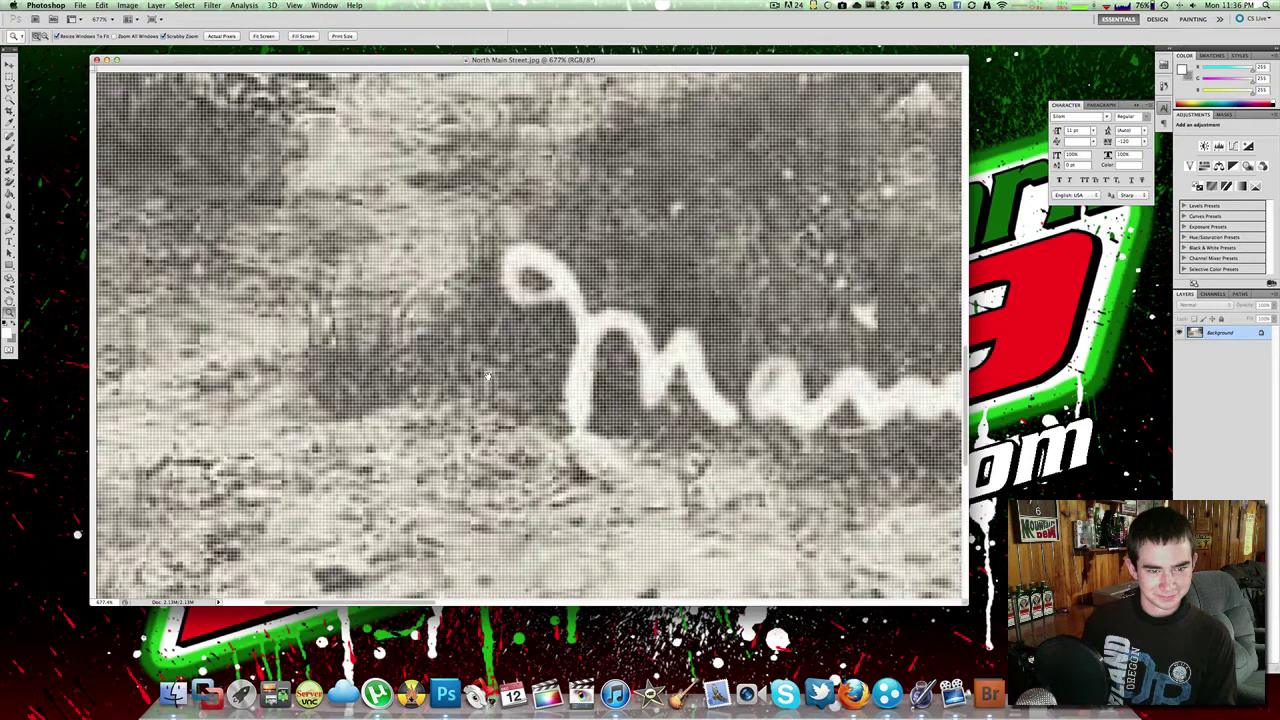
pyautogui.hscroll(-10, 717, 353)
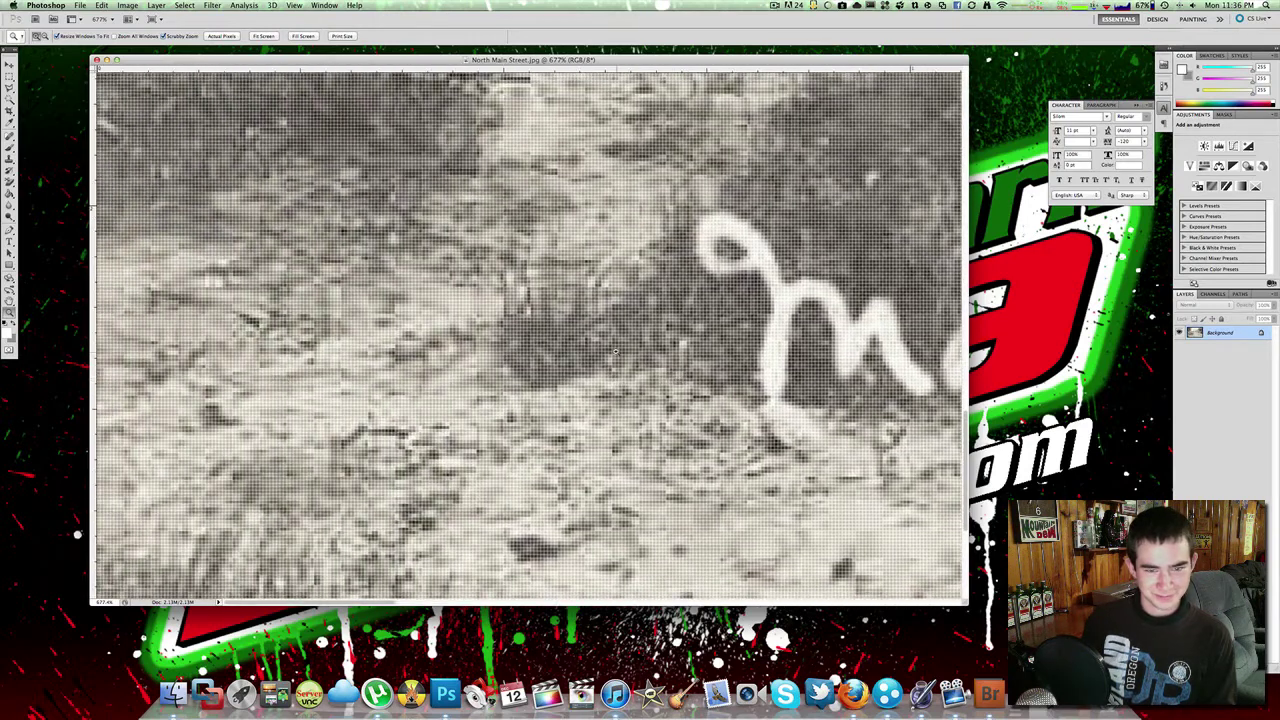
pyautogui.hscroll(10, 717, 353)
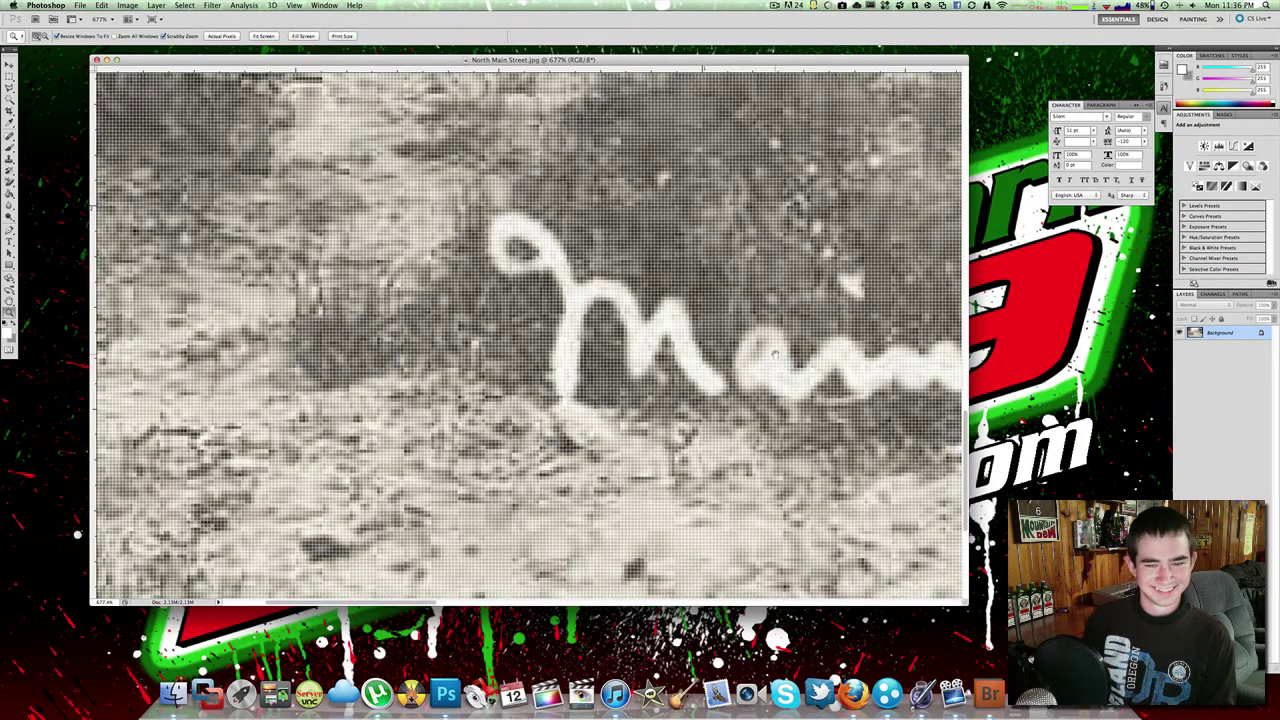
pyautogui.hscroll(10, 593, 353)
pyautogui.moveTo(434, 363); pyautogui.dragTo(470, 430)
pyautogui.moveTo(560, 500); pyautogui.dragTo(572, 347)
pyautogui.moveTo(549, 483)
pyautogui.mouseDown()
pyautogui.moveTo(530, 484)
pyautogui.moveTo(548, 484)
pyautogui.mouseUp()
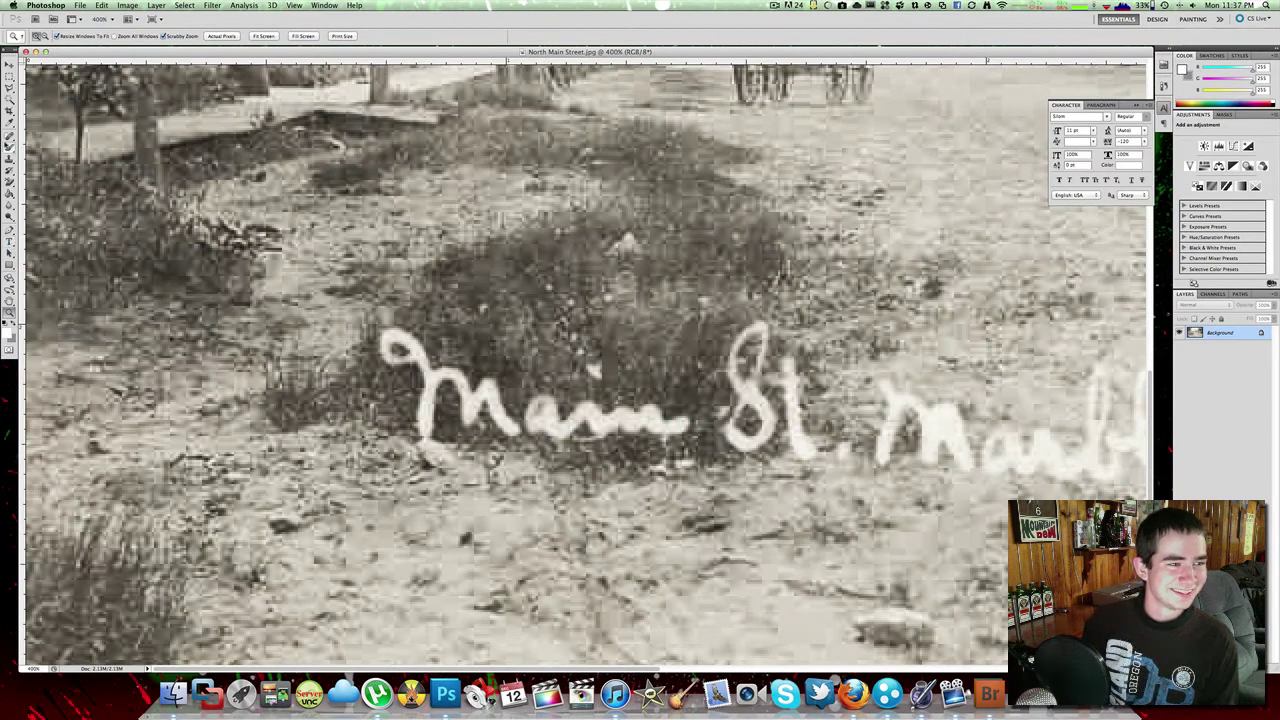
# Using the Healing Brush at about 30 px in Replace mode, paint out the word 'Main'
pyautogui.click(10, 138)
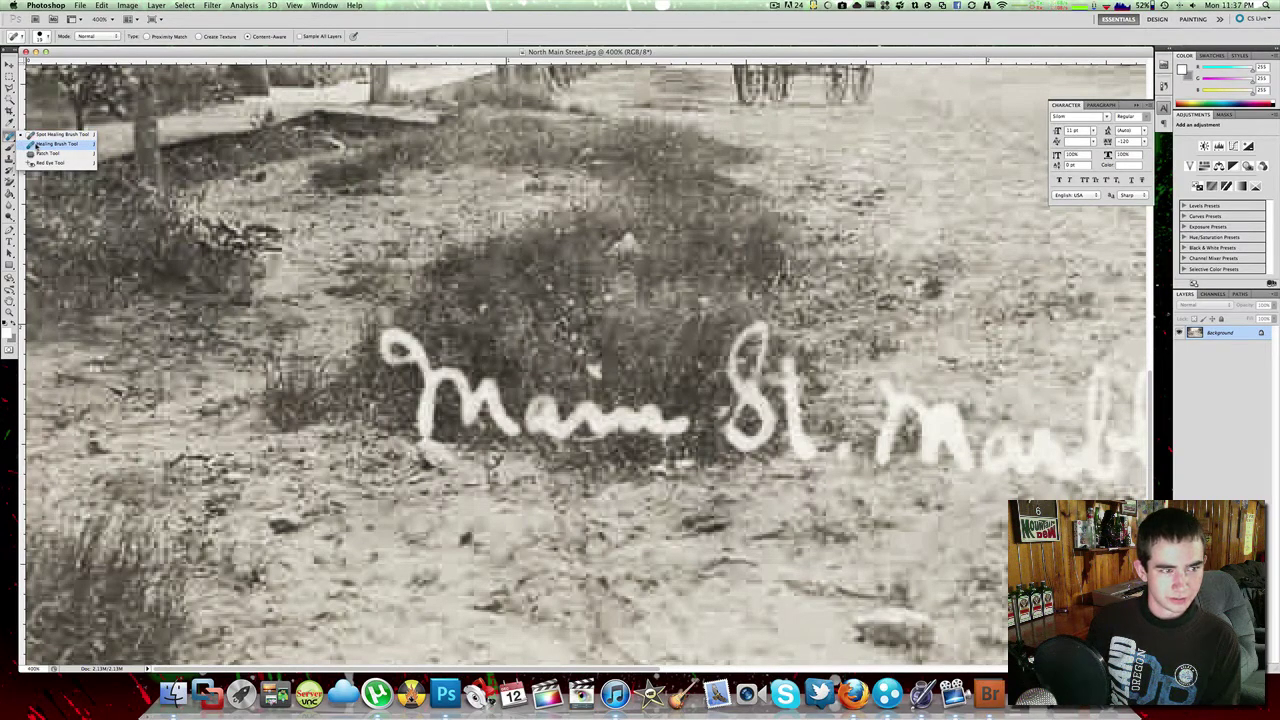
pyautogui.click(38, 146)
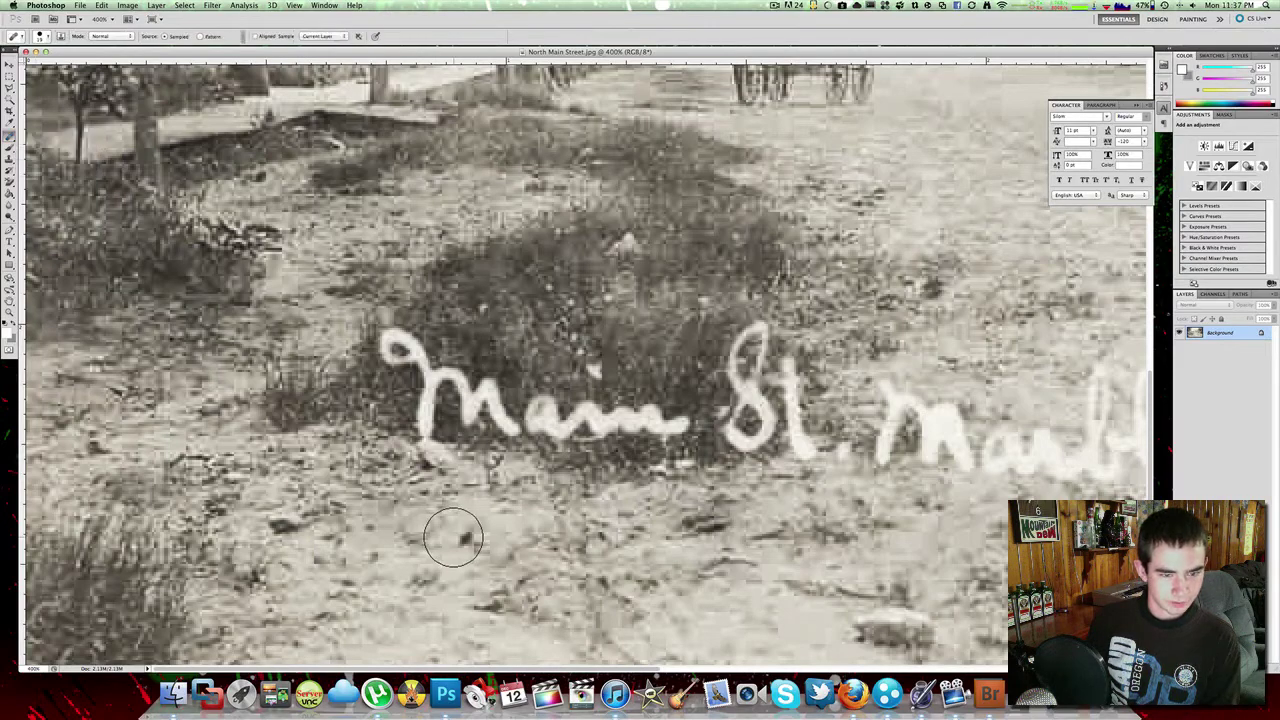
pyautogui.press('[')
pyautogui.press('[')
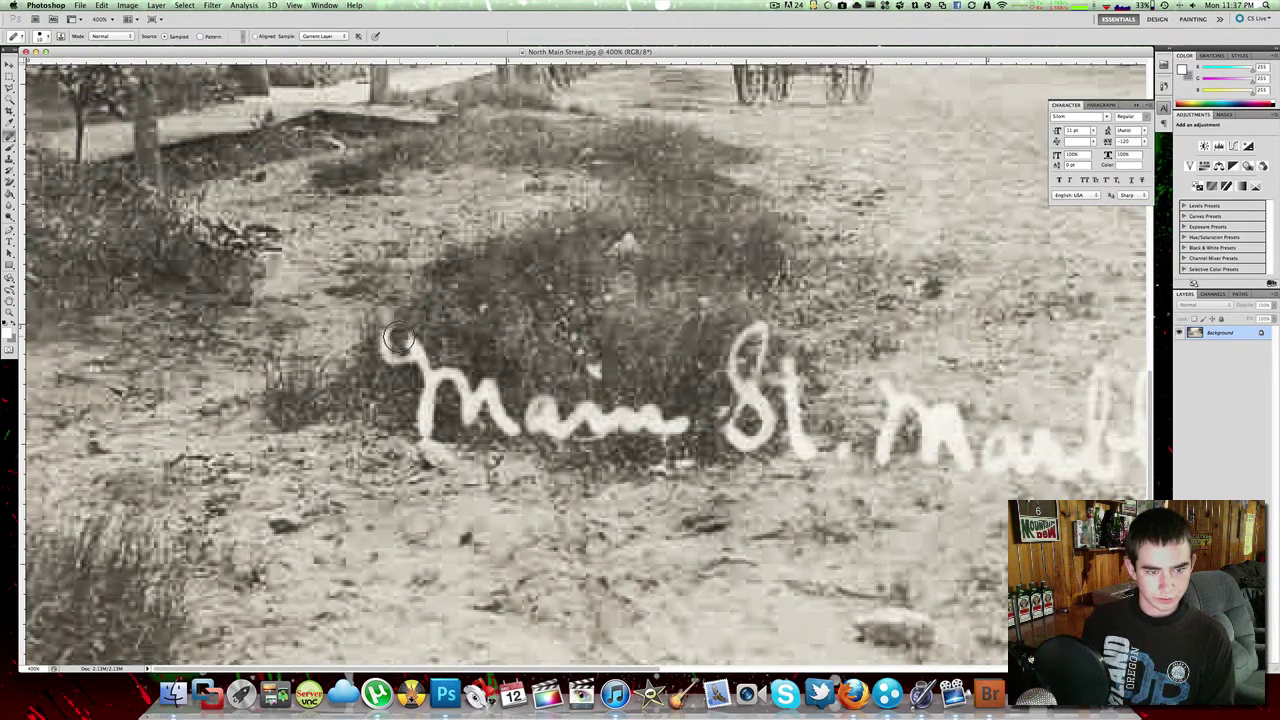
pyautogui.click(110, 36)
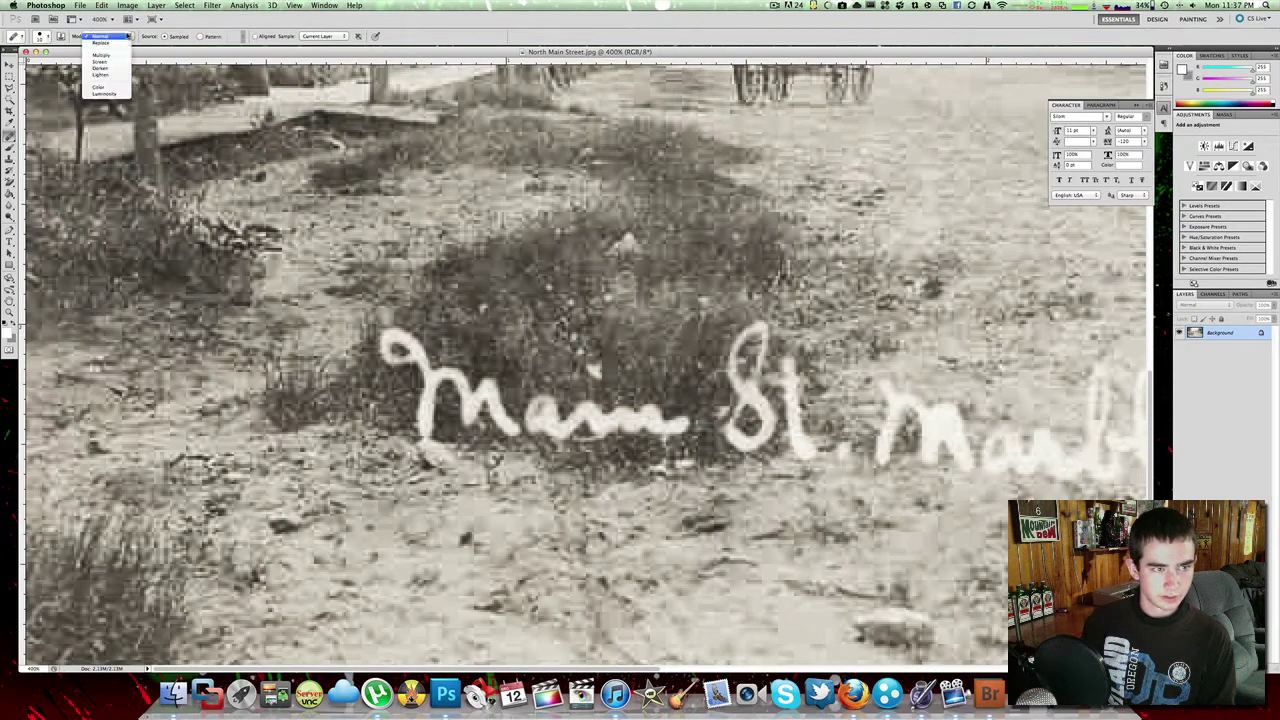
pyautogui.click(105, 46)
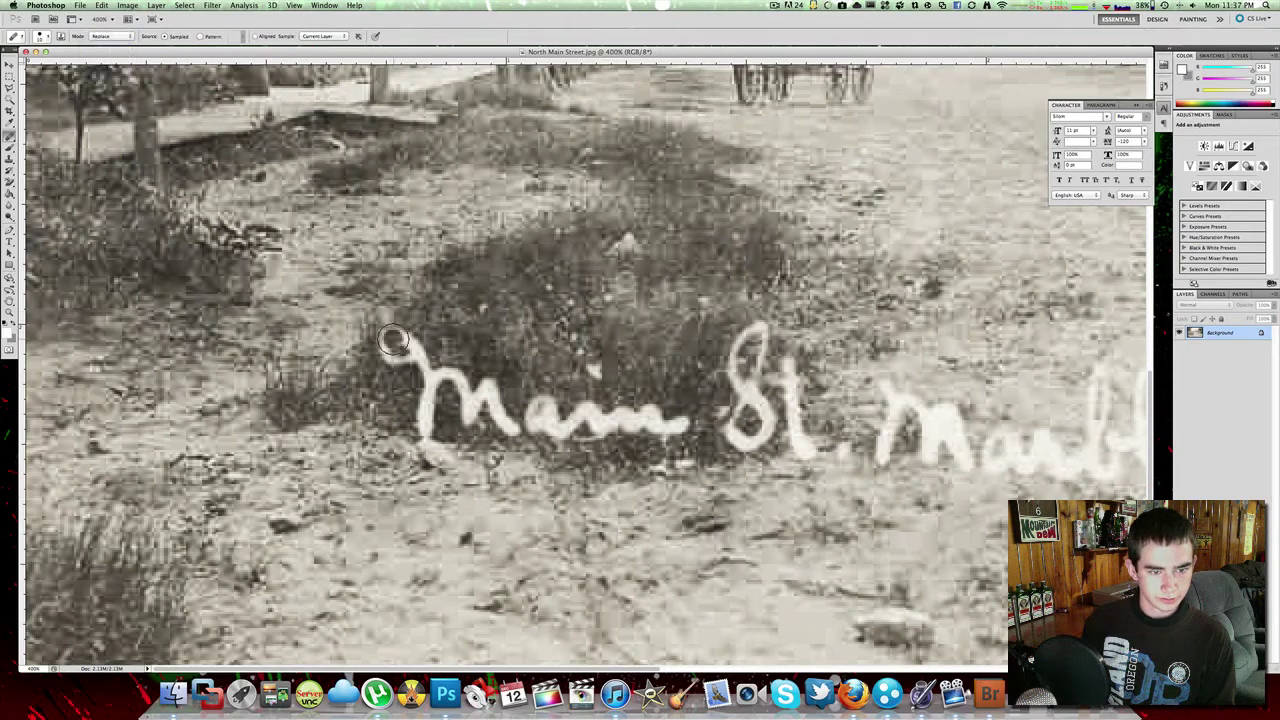
pyautogui.moveTo(391, 340)
pyautogui.mouseDown()
pyautogui.moveTo(421, 346)
pyautogui.moveTo(400, 338)
pyautogui.moveTo(383, 352)
pyautogui.moveTo(421, 356)
pyautogui.moveTo(422, 433)
pyautogui.moveTo(447, 364)
pyautogui.moveTo(433, 369)
pyautogui.moveTo(459, 366)
pyautogui.moveTo(465, 418)
pyautogui.moveTo(493, 382)
pyautogui.moveTo(491, 413)
pyautogui.moveTo(543, 334)
pyautogui.moveTo(528, 431)
pyautogui.moveTo(531, 407)
pyautogui.moveTo(558, 432)
pyautogui.mouseUp()
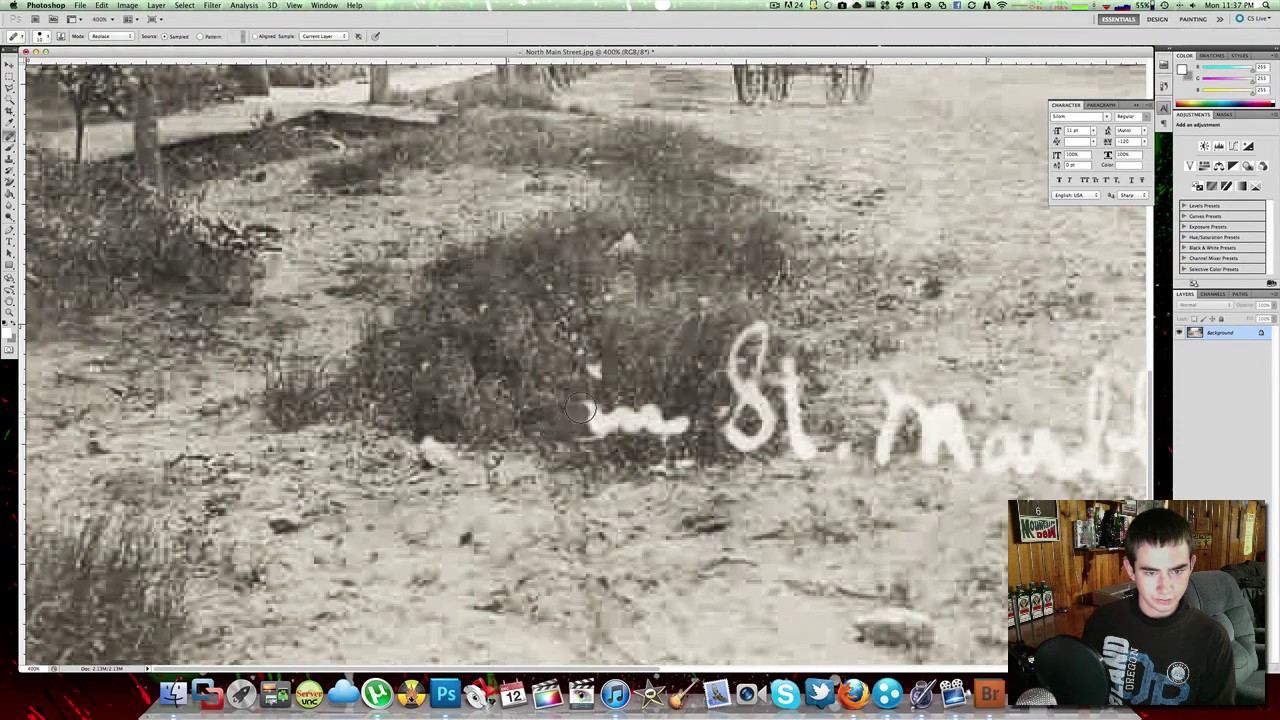
pyautogui.moveTo(580, 408)
pyautogui.mouseDown()
pyautogui.moveTo(587, 418)
pyautogui.moveTo(677, 422)
pyautogui.moveTo(633, 432)
pyautogui.mouseUp()
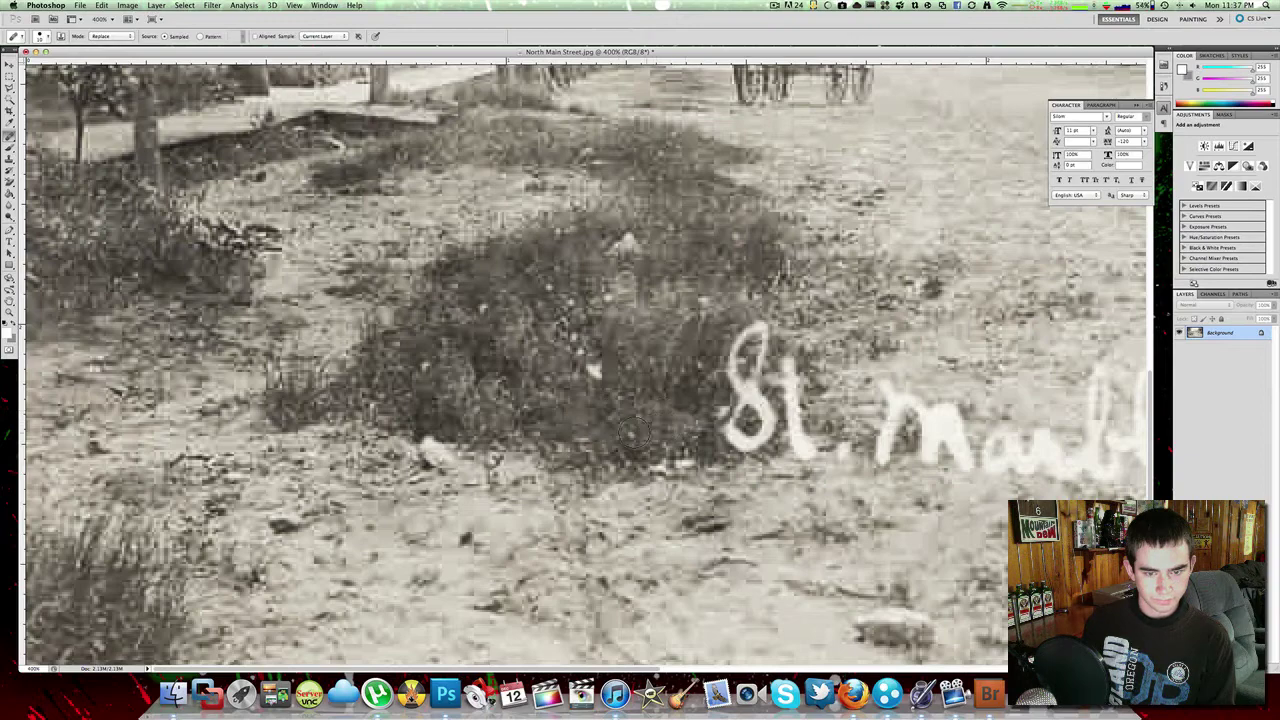
# Set the Clone Stamp blending mode to Normal
pyautogui.hscroll(5, 432, 422)
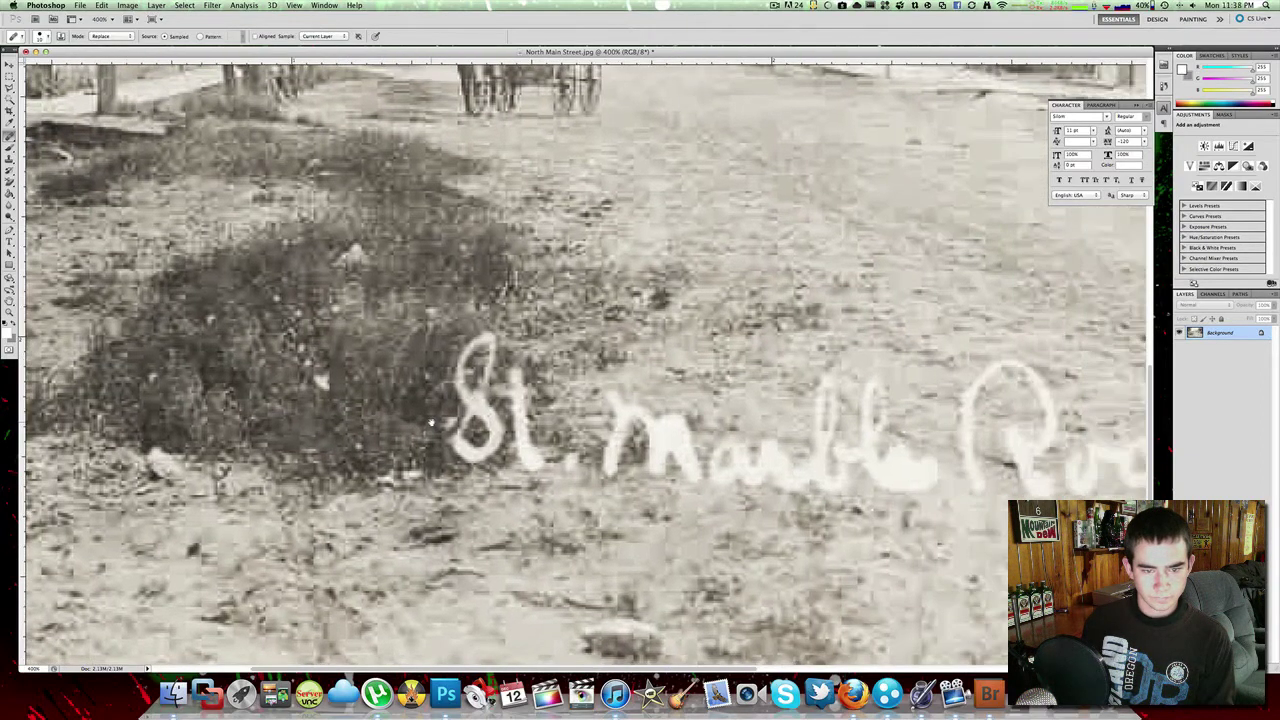
pyautogui.hscroll(1, 432, 422)
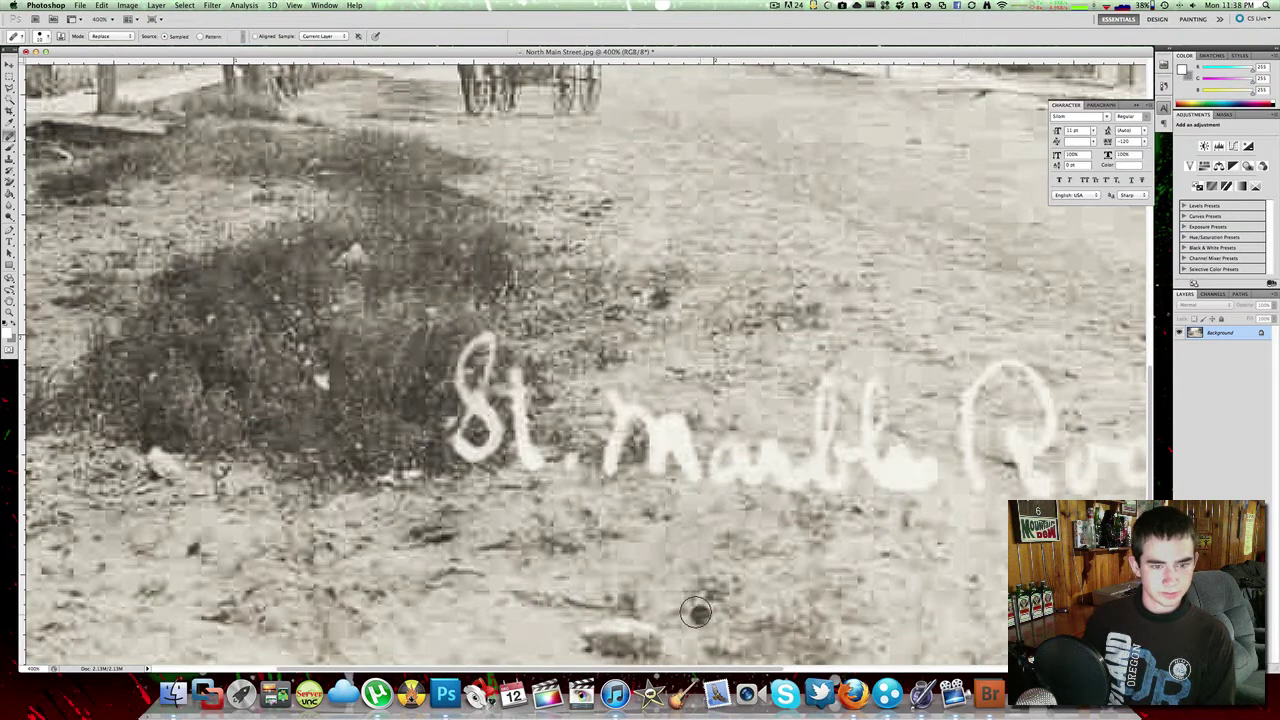
pyautogui.click(120, 36)
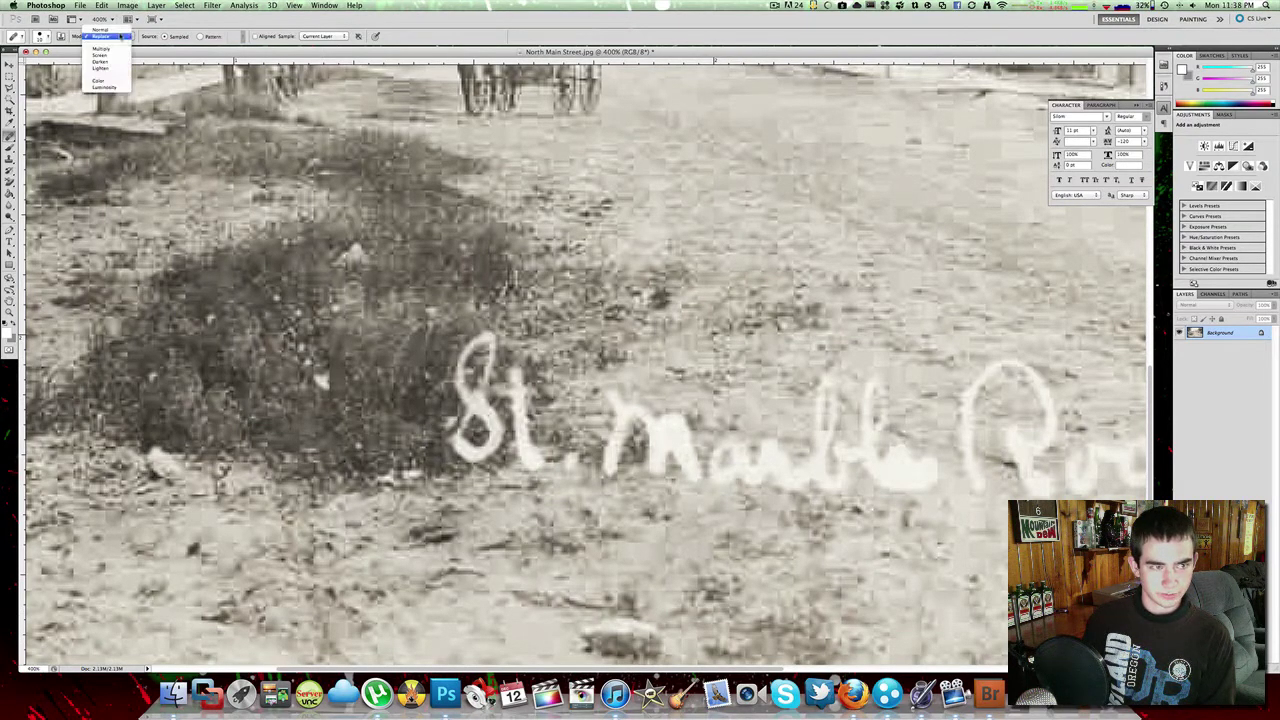
pyautogui.click(108, 29)
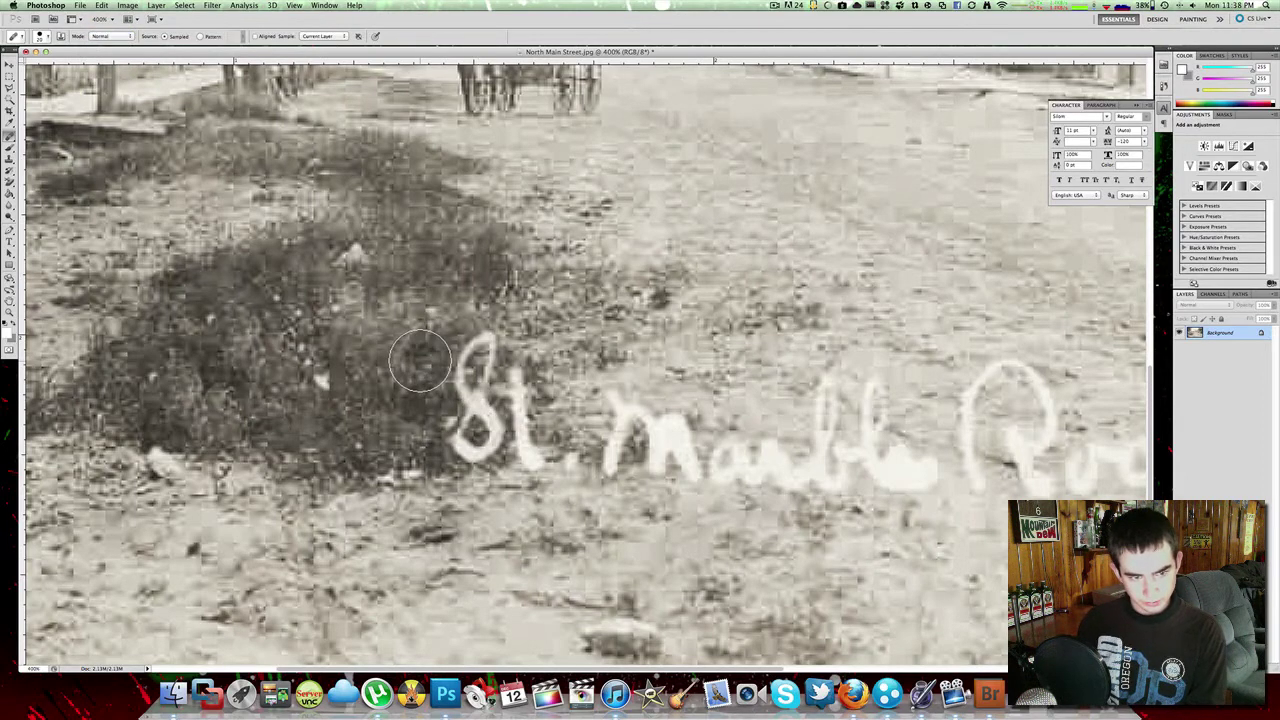
# Clone clean road dirt over the 'St. Marble' lettering, undoing one bad patch
pyautogui.moveTo(418, 361); pyautogui.dragTo(390, 361)
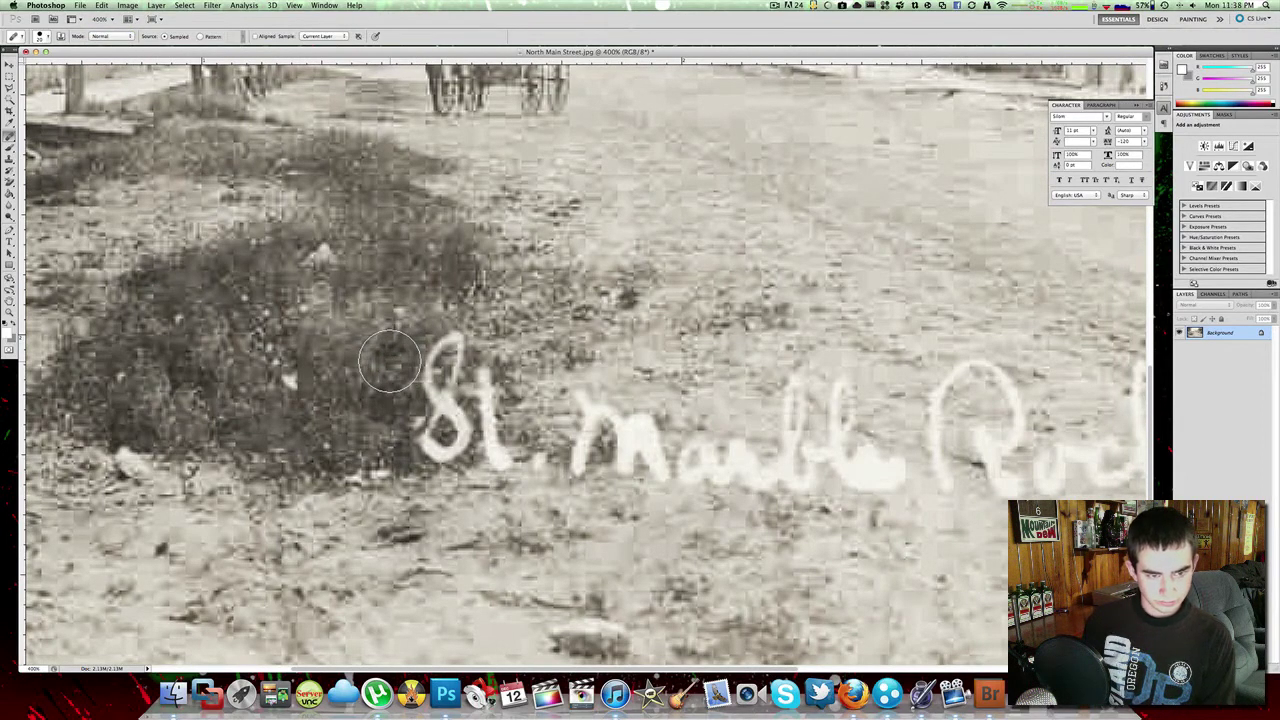
pyautogui.keyDown('alt'); pyautogui.click(408, 285); pyautogui.keyUp('alt')
pyautogui.moveTo(455, 335)
pyautogui.mouseDown()
pyautogui.moveTo(427, 366)
pyautogui.moveTo(442, 402)
pyautogui.moveTo(447, 373)
pyautogui.moveTo(451, 439)
pyautogui.moveTo(436, 446)
pyautogui.moveTo(413, 417)
pyautogui.moveTo(460, 422)
pyautogui.moveTo(472, 376)
pyautogui.moveTo(484, 442)
pyautogui.moveTo(529, 461)
pyautogui.moveTo(612, 450)
pyautogui.mouseUp()
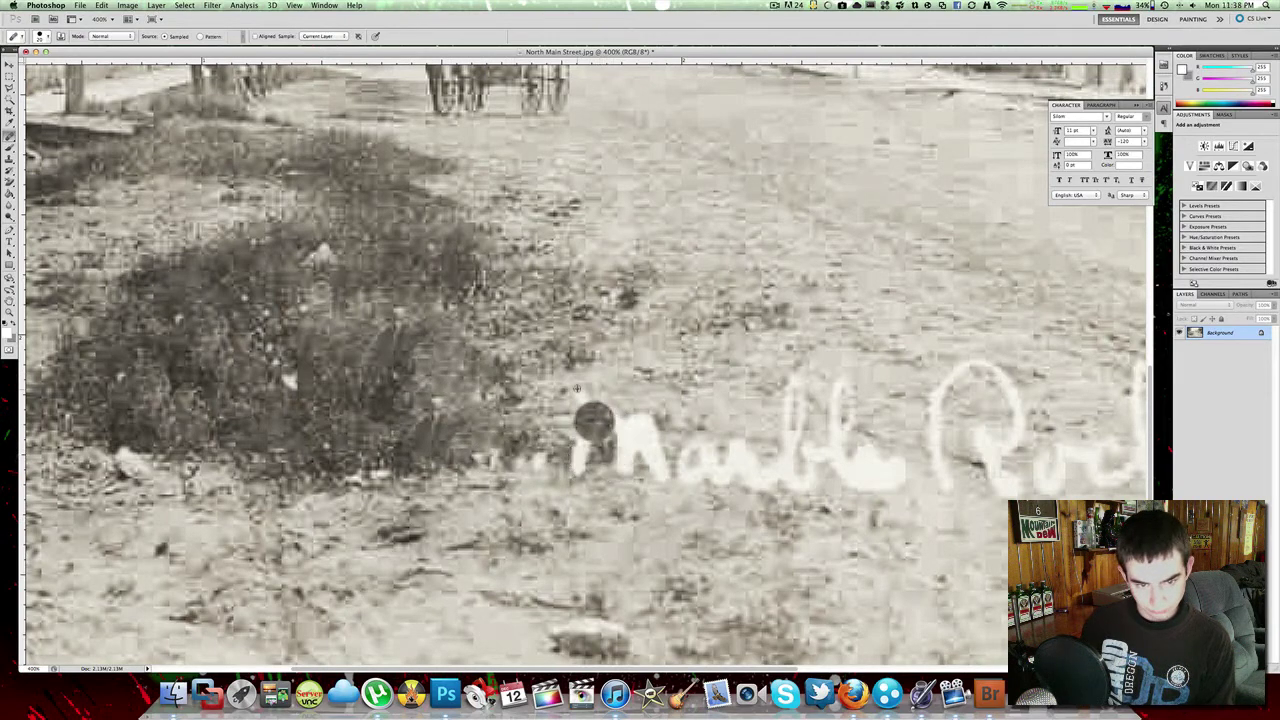
pyautogui.press('super+z')
pyautogui.moveTo(587, 403)
pyautogui.mouseDown()
pyautogui.moveTo(580, 460)
pyautogui.moveTo(635, 425)
pyautogui.moveTo(642, 446)
pyautogui.moveTo(620, 460)
pyautogui.moveTo(692, 451)
pyautogui.moveTo(732, 479)
pyautogui.moveTo(695, 467)
pyautogui.moveTo(783, 459)
pyautogui.moveTo(796, 386)
pyautogui.moveTo(809, 446)
pyautogui.moveTo(789, 474)
pyautogui.mouseUp()
pyautogui.keyDown('alt'); pyautogui.click(717, 324); pyautogui.keyUp('alt')
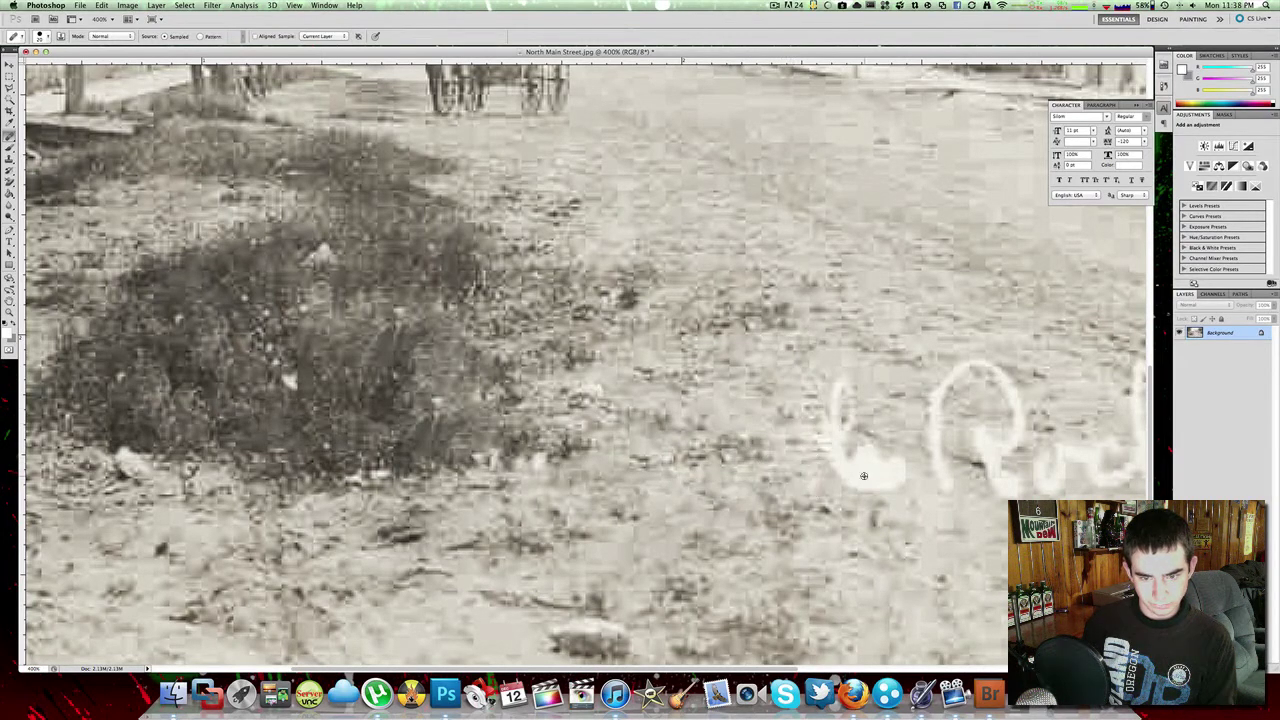
pyautogui.keyDown('alt'); pyautogui.click(907, 472); pyautogui.keyUp('alt')
pyautogui.moveTo(900, 466)
pyautogui.mouseDown()
pyautogui.moveTo(849, 409)
pyautogui.moveTo(886, 474)
pyautogui.moveTo(350, 462)
pyautogui.moveTo(563, 434)
pyautogui.moveTo(991, 429)
pyautogui.moveTo(1010, 440)
pyautogui.moveTo(680, 476)
pyautogui.moveTo(545, 470)
pyautogui.moveTo(659, 468)
pyautogui.mouseUp()
# Clone dirt over the remaining caption letters, then zoom out to check the road
pyautogui.click(497, 445)
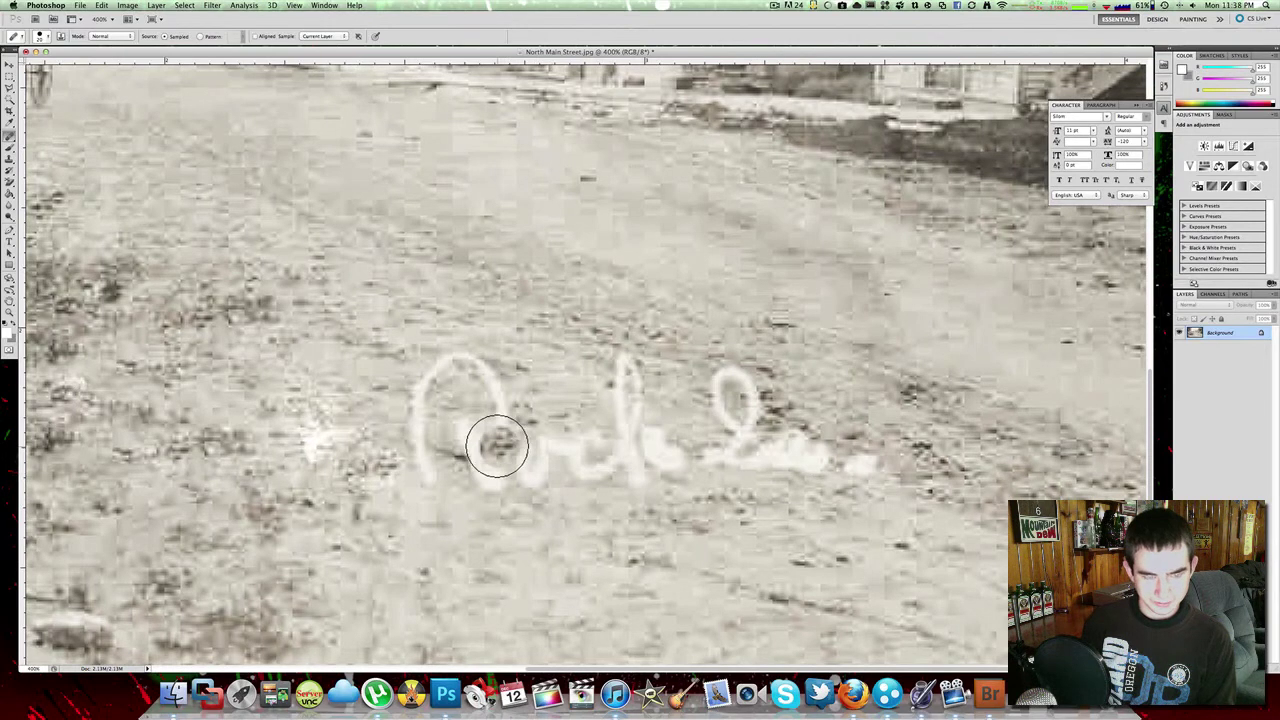
pyautogui.press('super+z')
pyautogui.click(420, 418)
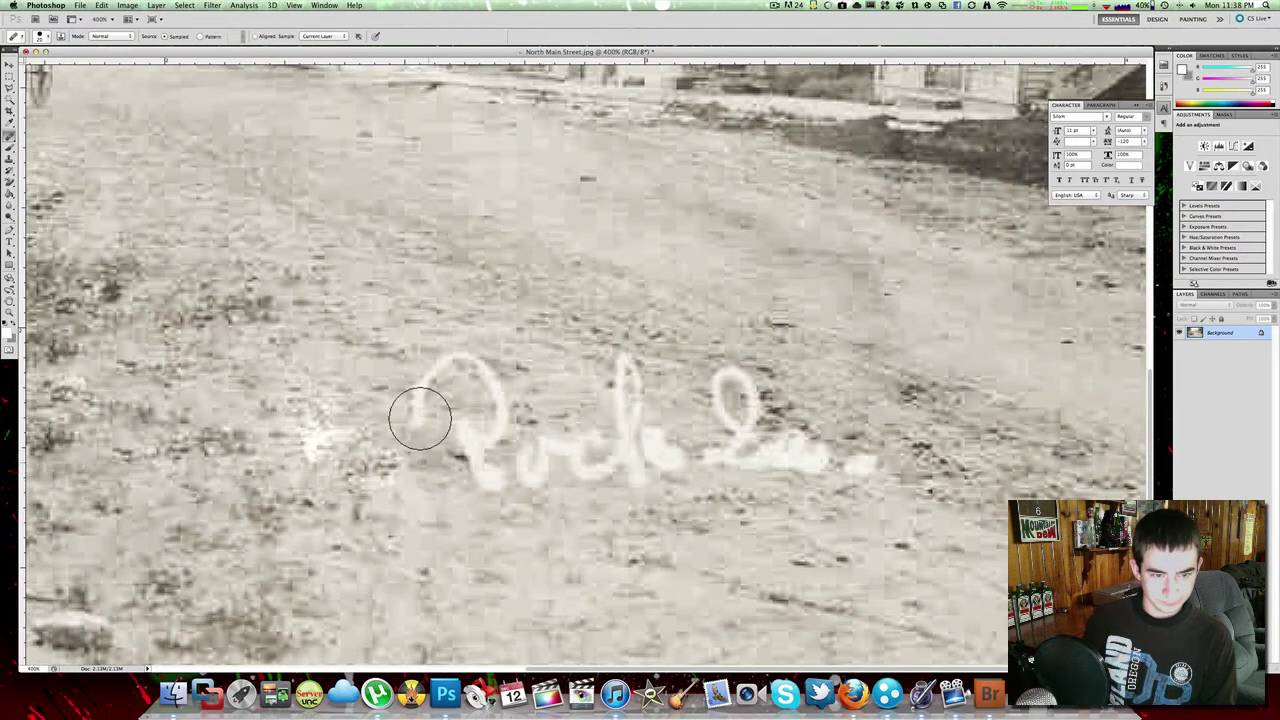
pyautogui.moveTo(420, 418)
pyautogui.mouseDown()
pyautogui.moveTo(453, 381)
pyautogui.moveTo(446, 365)
pyautogui.moveTo(488, 383)
pyautogui.moveTo(482, 443)
pyautogui.moveTo(464, 443)
pyautogui.moveTo(494, 469)
pyautogui.moveTo(509, 473)
pyautogui.moveTo(531, 449)
pyautogui.moveTo(604, 471)
pyautogui.moveTo(627, 364)
pyautogui.moveTo(658, 445)
pyautogui.moveTo(679, 455)
pyautogui.moveTo(643, 464)
pyautogui.moveTo(713, 437)
pyautogui.moveTo(741, 445)
pyautogui.moveTo(705, 447)
pyautogui.moveTo(753, 408)
pyautogui.moveTo(736, 376)
pyautogui.moveTo(764, 452)
pyautogui.moveTo(860, 457)
pyautogui.moveTo(826, 470)
pyautogui.mouseUp()
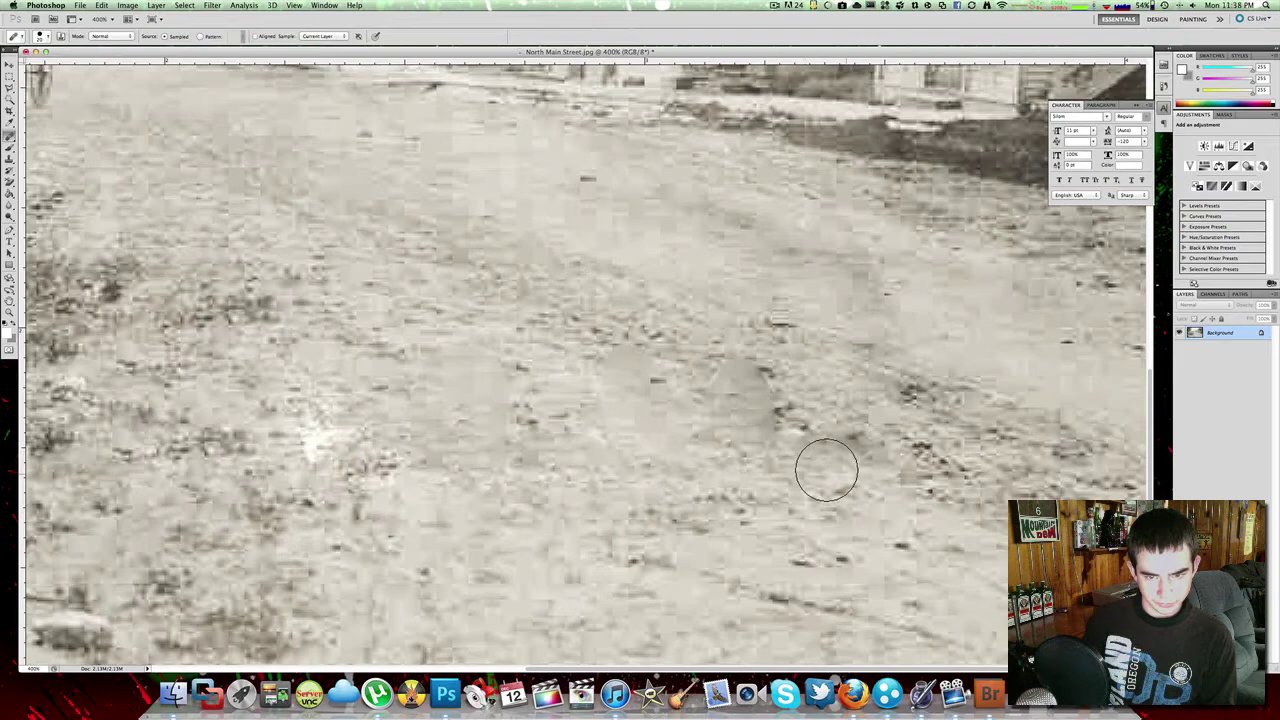
pyautogui.press('z')
pyautogui.keyDown('alt'); pyautogui.click(620, 411); pyautogui.keyUp('alt')
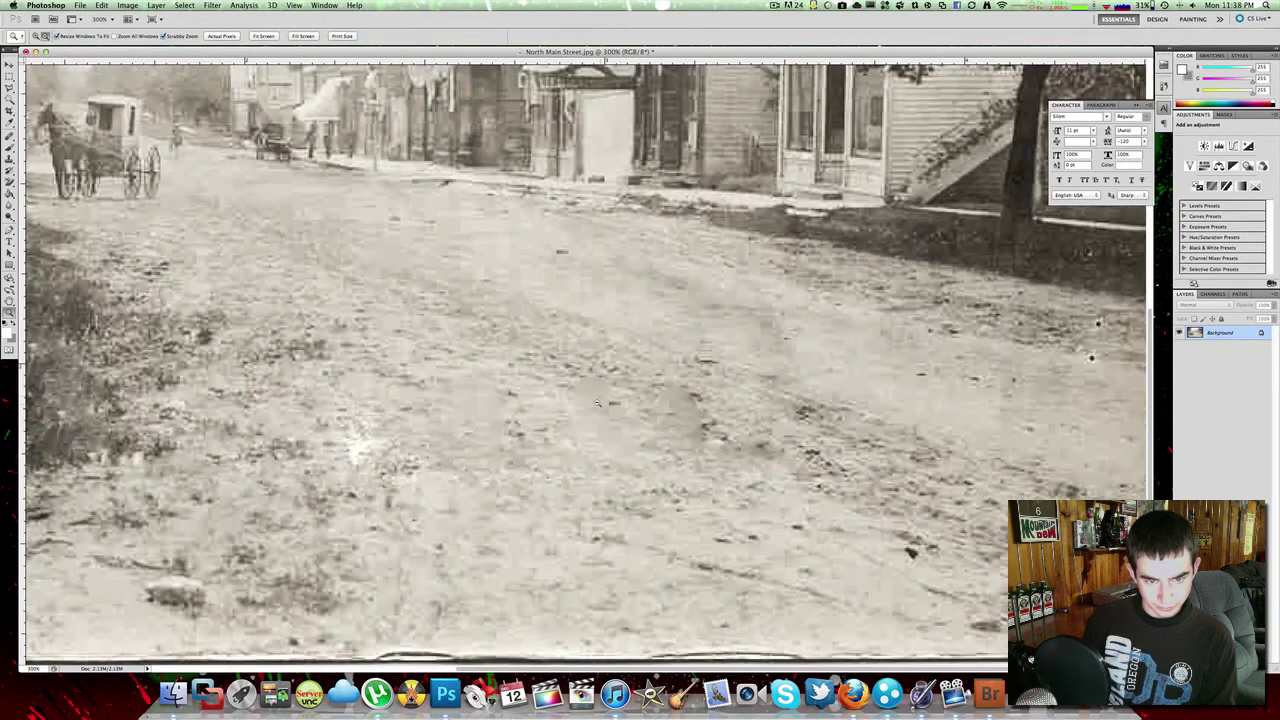
pyautogui.keyDown('alt'); pyautogui.click(584, 396); pyautogui.keyUp('alt')
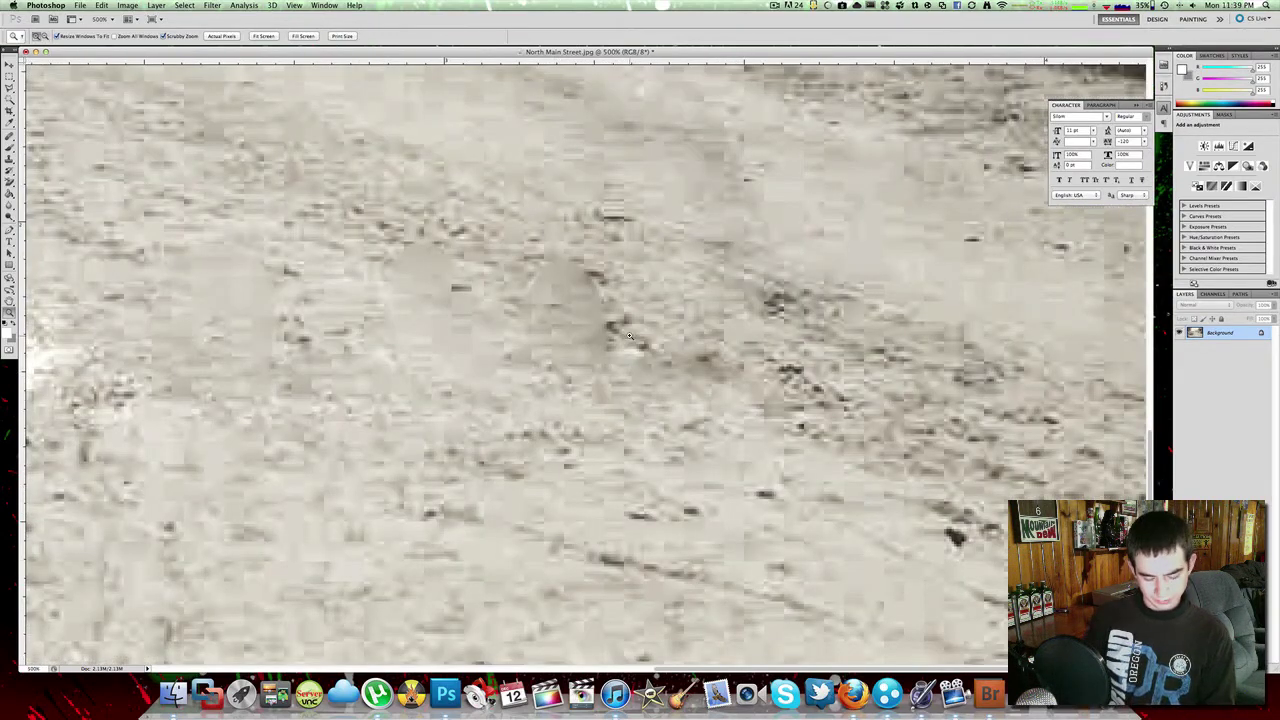
# Smooth the light blotch with the Clone Stamp in Replace mode, then fit the photo on screen
pyautogui.press('s')
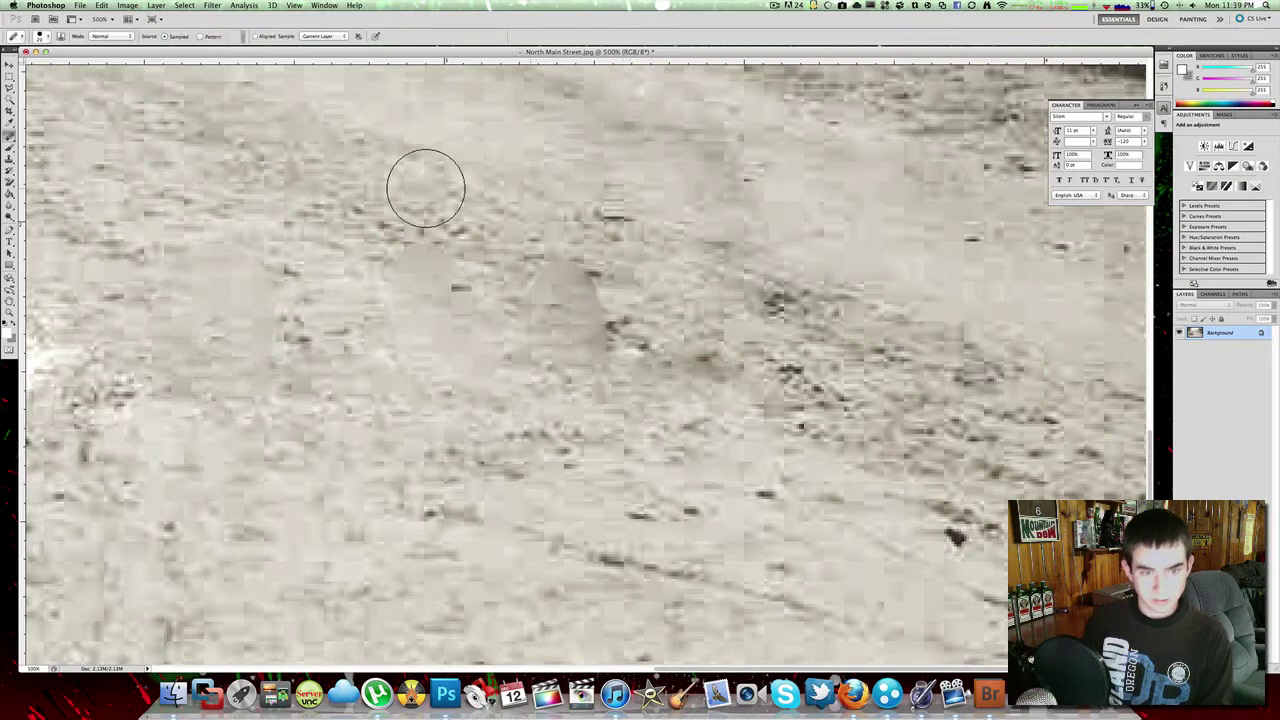
pyautogui.click(100, 36)
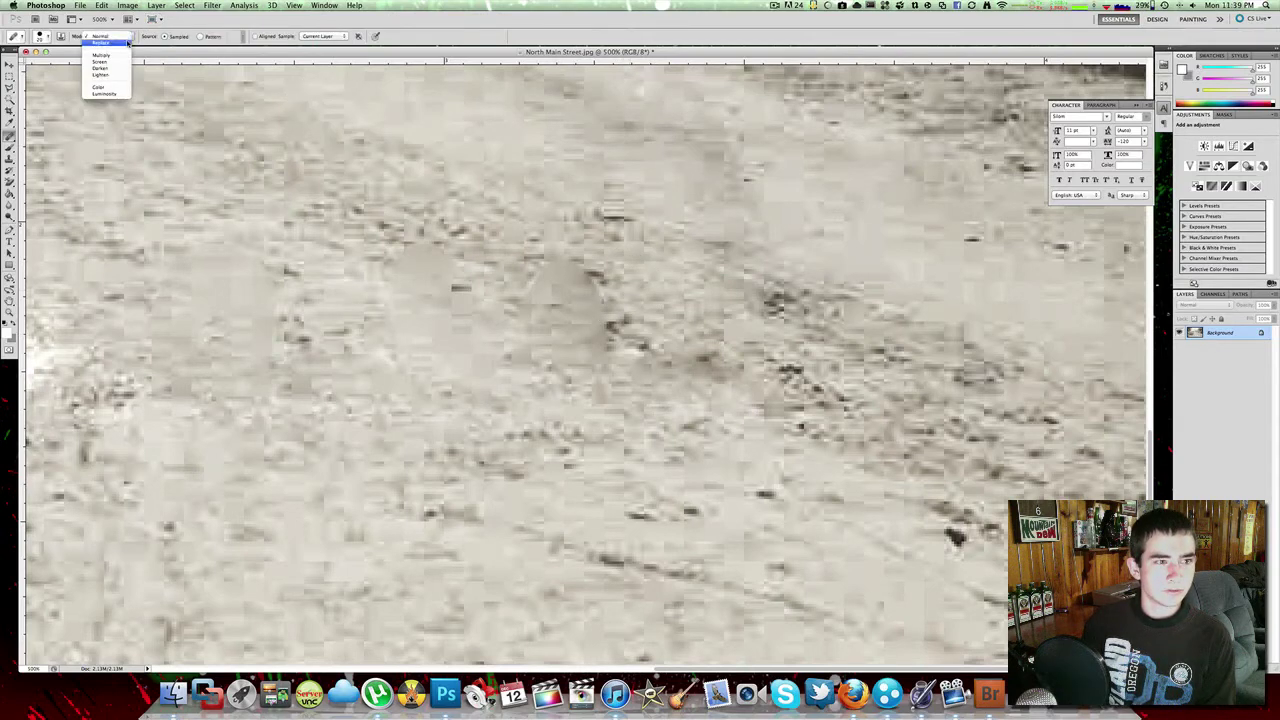
pyautogui.click(100, 42)
pyautogui.click(594, 304)
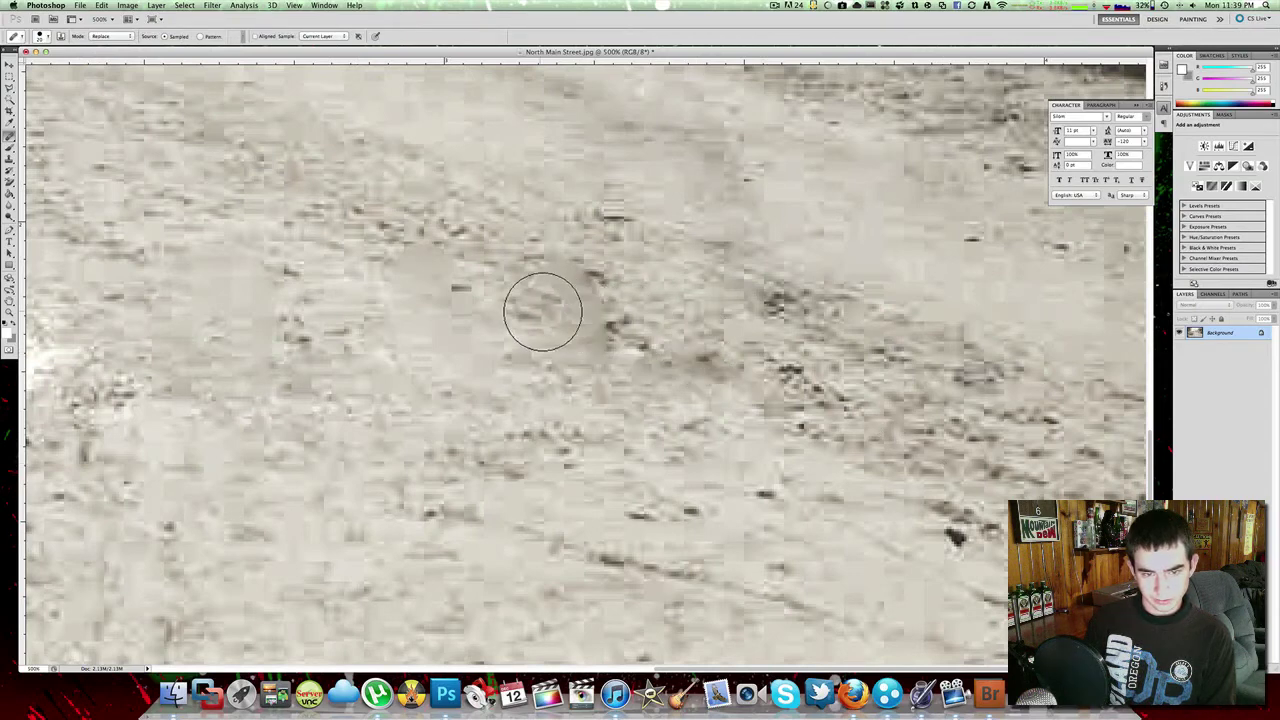
pyautogui.moveTo(543, 306)
pyautogui.mouseDown()
pyautogui.moveTo(593, 327)
pyautogui.moveTo(527, 286)
pyautogui.moveTo(610, 315)
pyautogui.moveTo(538, 259)
pyautogui.moveTo(443, 293)
pyautogui.moveTo(455, 291)
pyautogui.moveTo(423, 251)
pyautogui.moveTo(379, 257)
pyautogui.moveTo(473, 358)
pyautogui.moveTo(431, 363)
pyautogui.moveTo(393, 292)
pyautogui.moveTo(470, 346)
pyautogui.moveTo(343, 314)
pyautogui.moveTo(257, 313)
pyautogui.moveTo(189, 270)
pyautogui.moveTo(314, 357)
pyautogui.mouseUp()
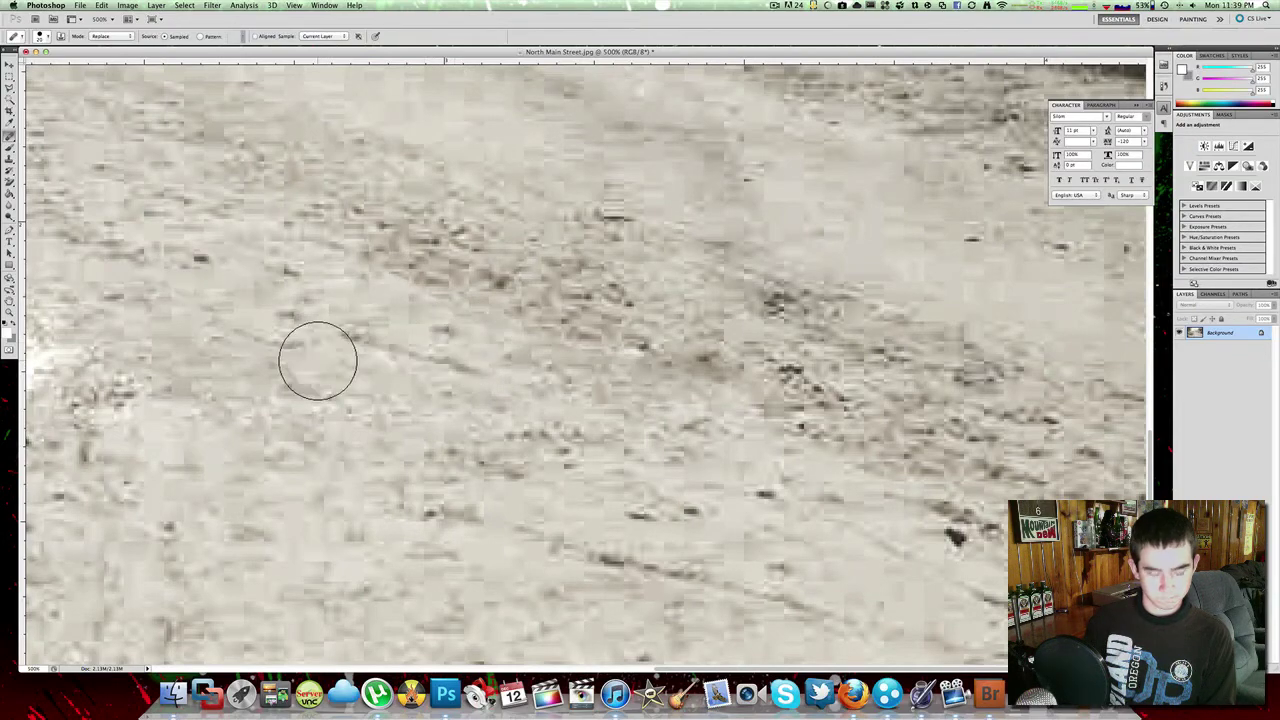
pyautogui.press('z')
pyautogui.press('super+0')
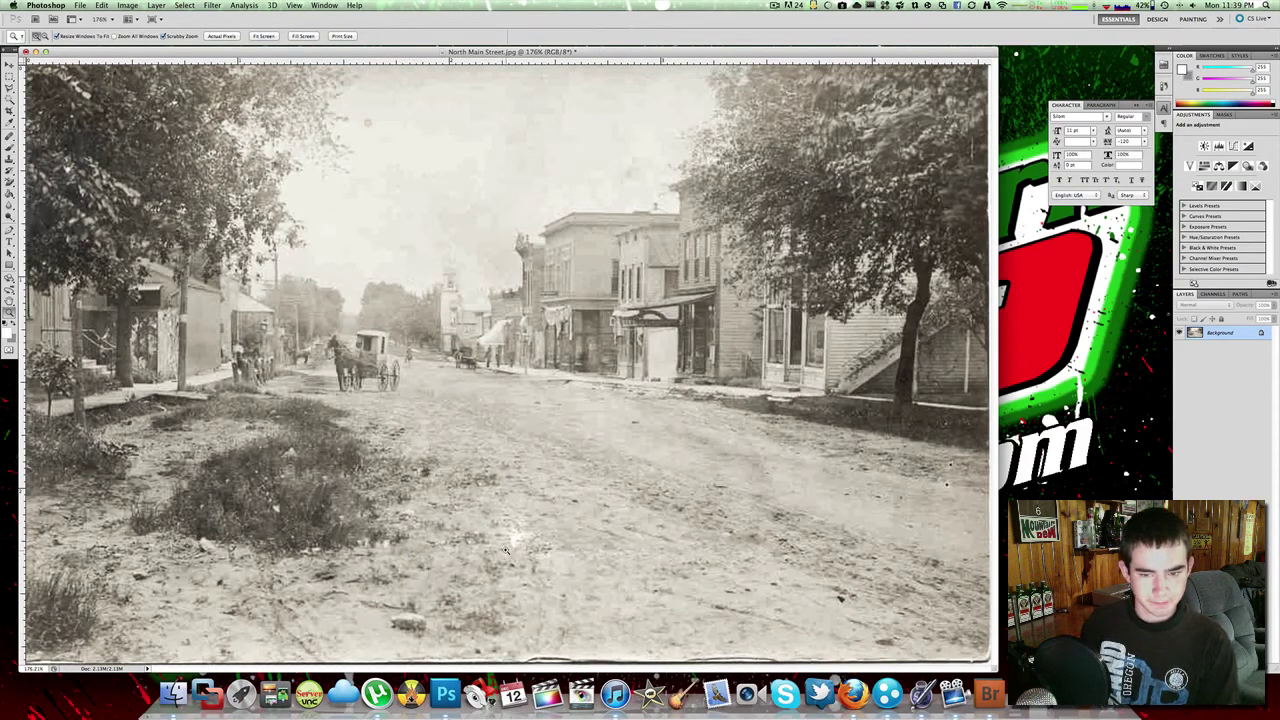
# Display the photo at Actual Pixels (100%) in an enlarged window with grey margin
pyautogui.moveTo(333, 53); pyautogui.dragTo(356, 53)
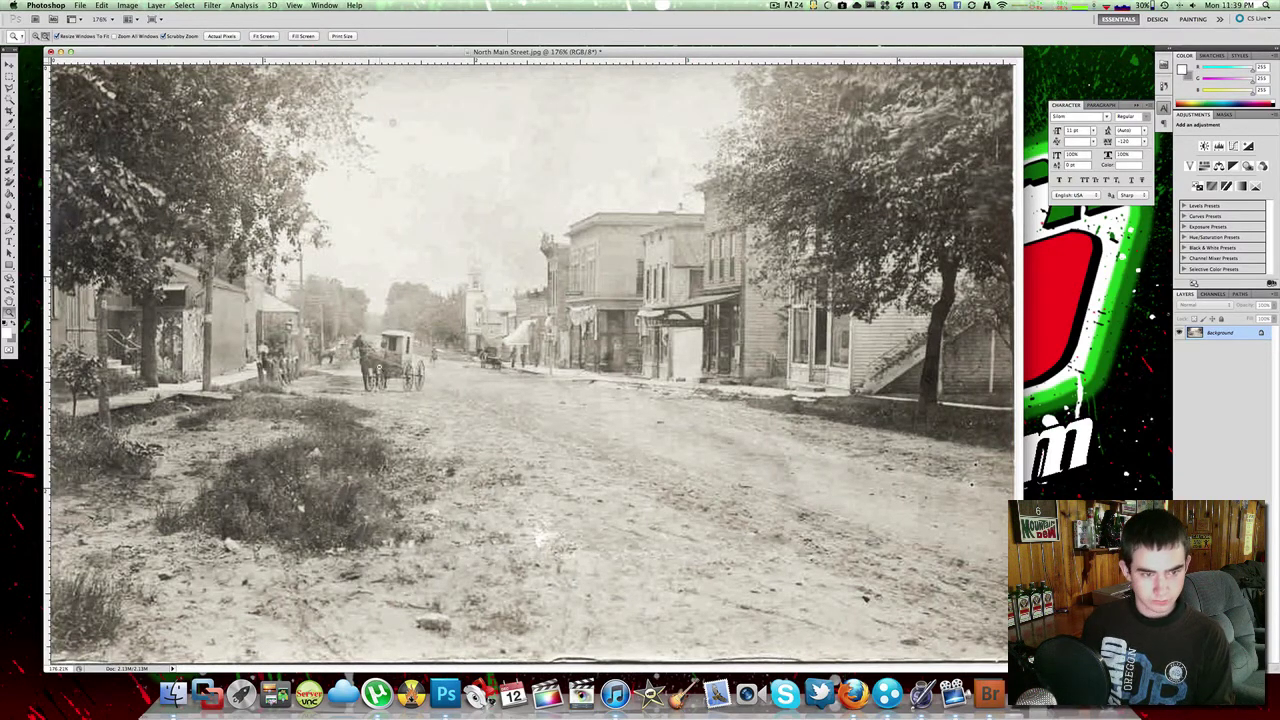
pyautogui.press('super+minus')
pyautogui.press('super+minus')
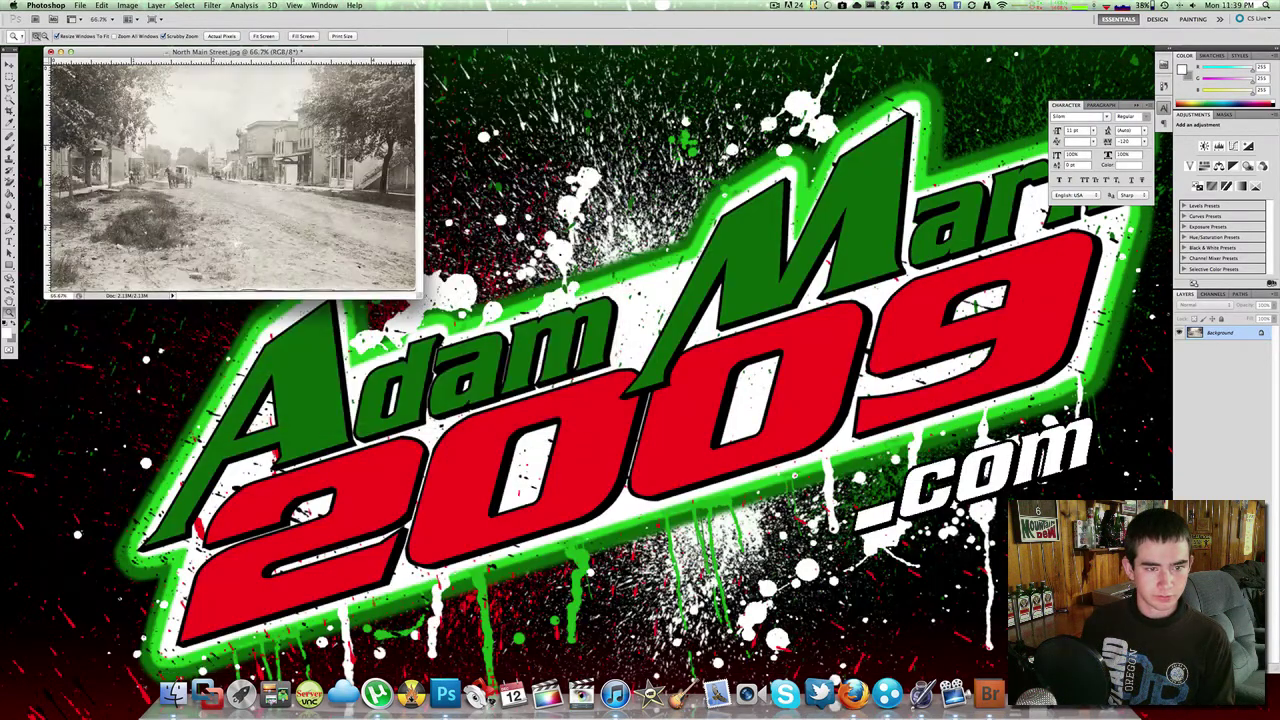
pyautogui.moveTo(420, 297); pyautogui.dragTo(900, 598)
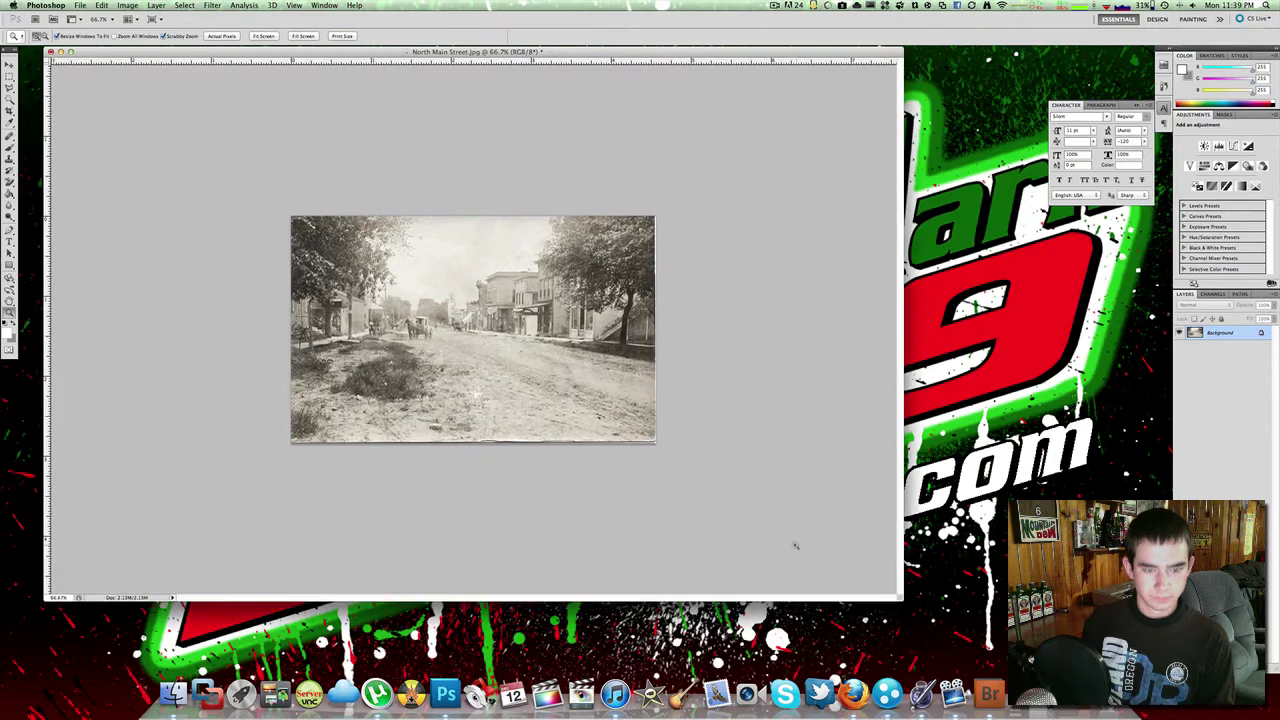
pyautogui.click(553, 381)
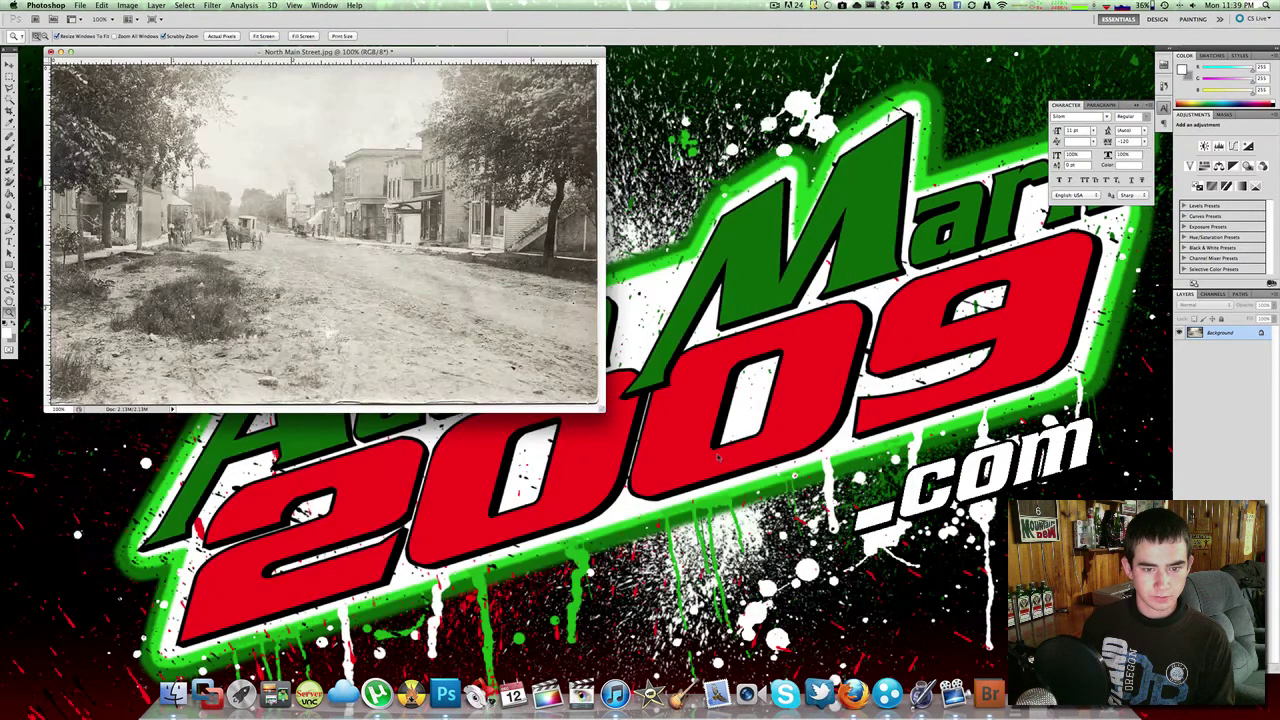
pyautogui.moveTo(602, 408); pyautogui.dragTo(975, 623)
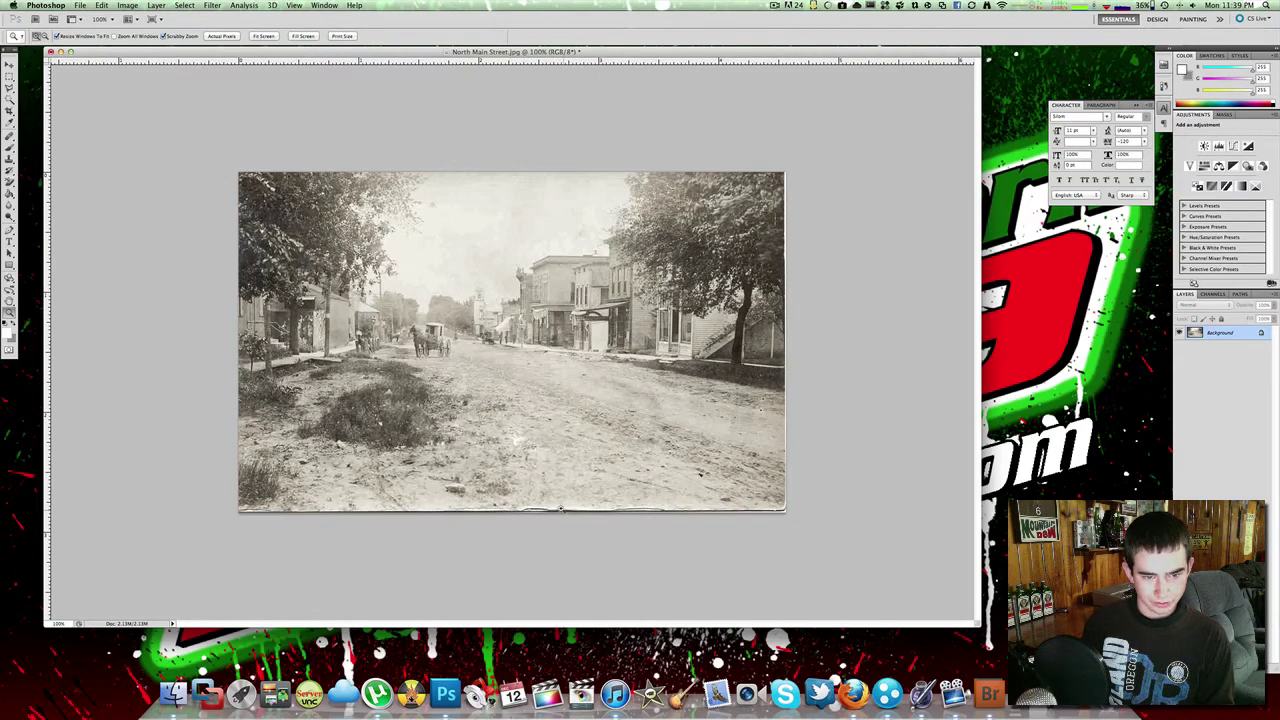
# Crop the photo just inside its ragged white borders and commit the crop
pyautogui.click(9, 109)
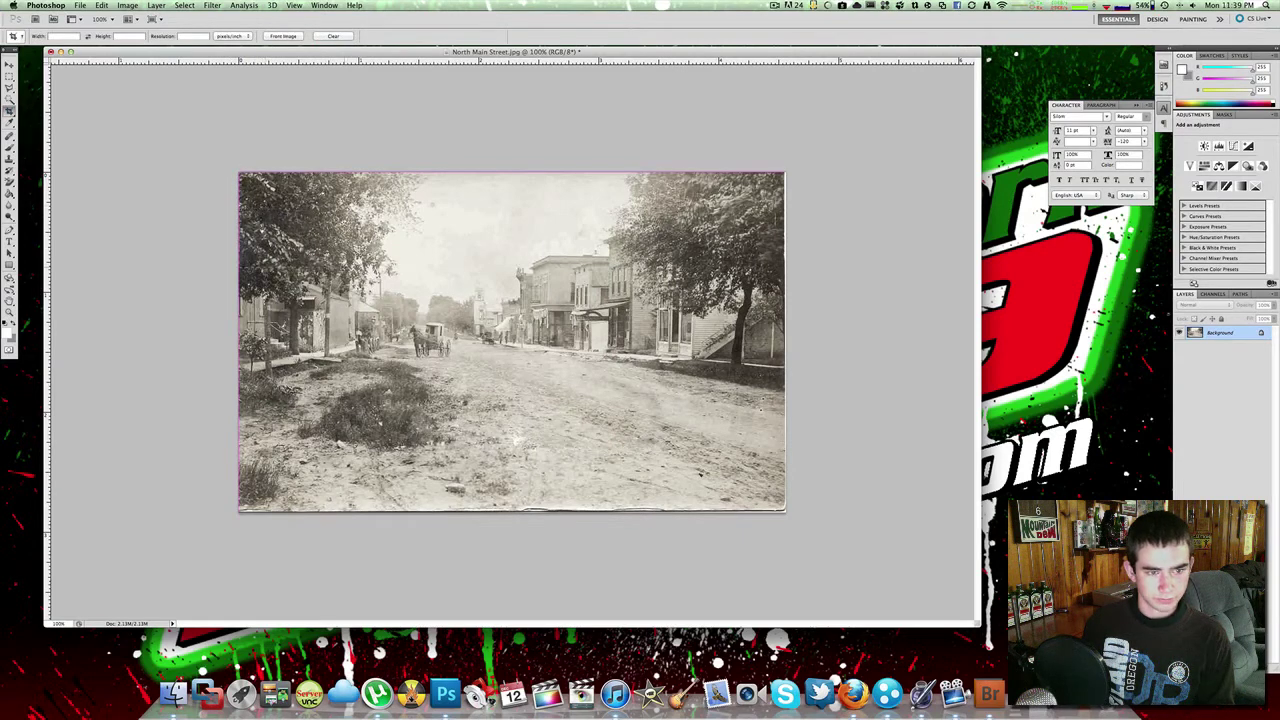
pyautogui.moveTo(446, 300); pyautogui.dragTo(784, 510)
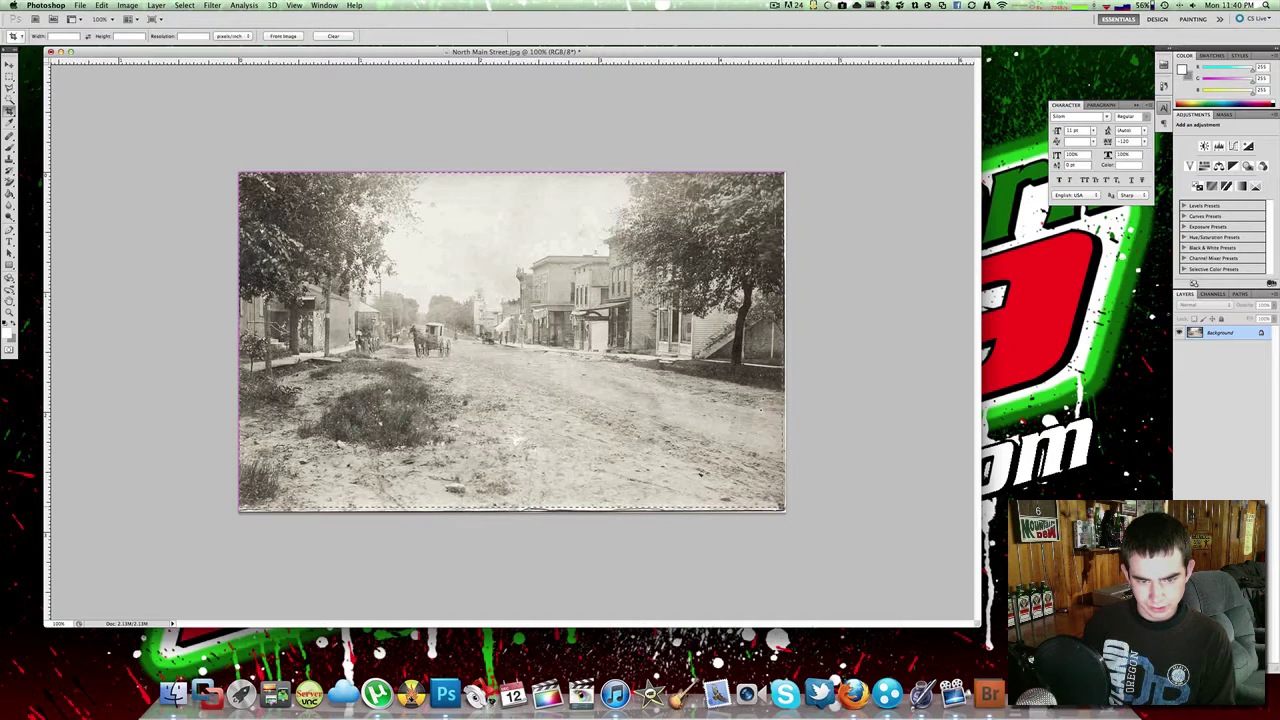
pyautogui.moveTo(785, 510); pyautogui.dragTo(785, 510)
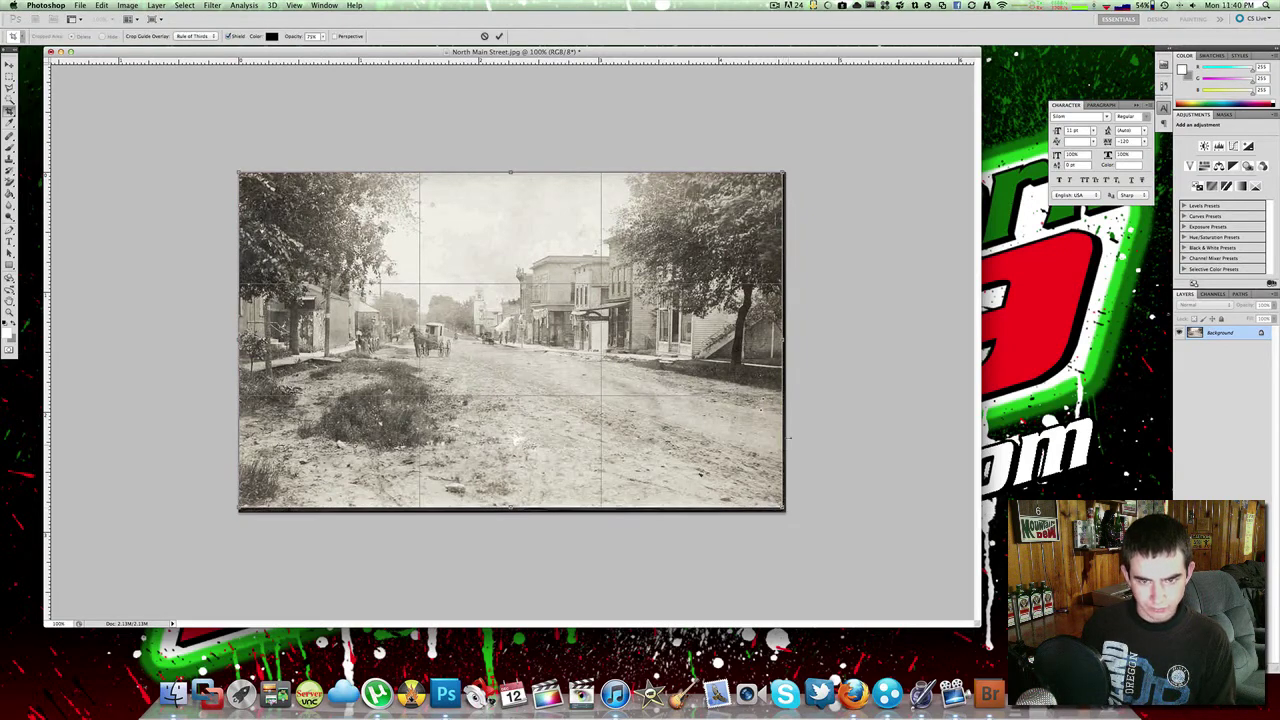
pyautogui.press('Return')
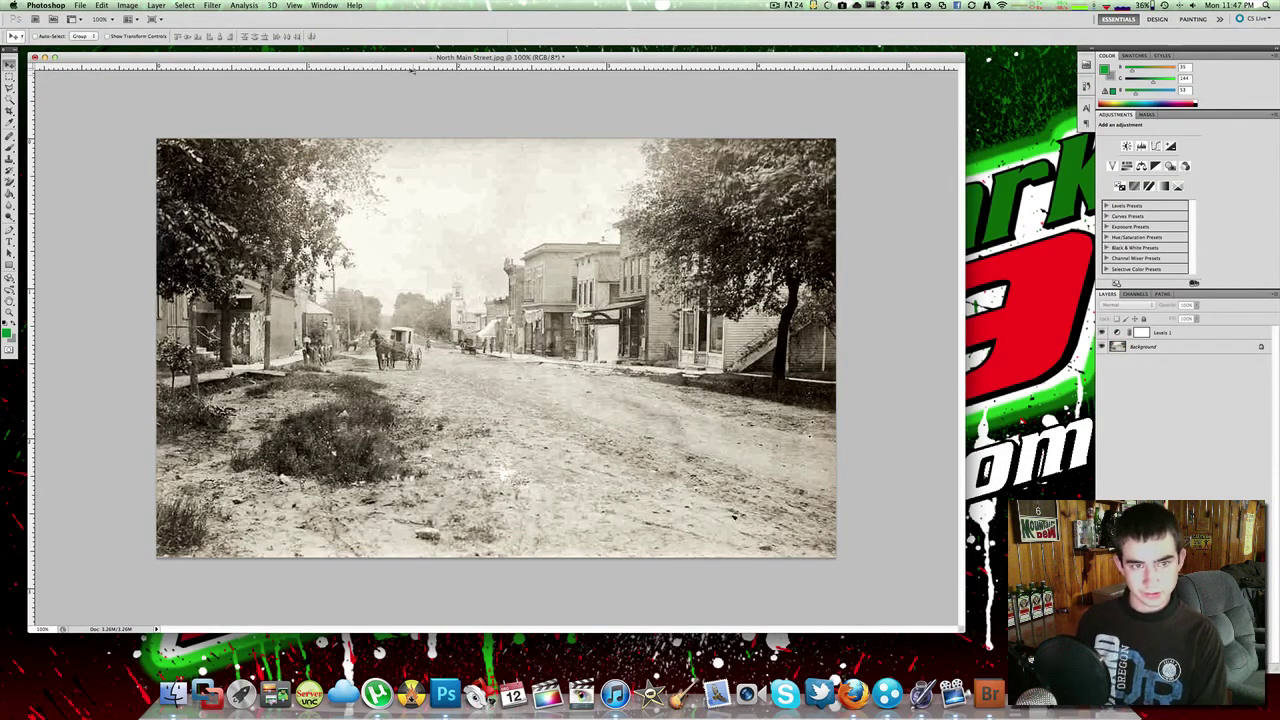
# Save the photo to the Desktop as 'North Main Street.psd' in Photoshop format, with maximum compatibility
pyautogui.moveTo(406, 60); pyautogui.dragTo(413, 62)
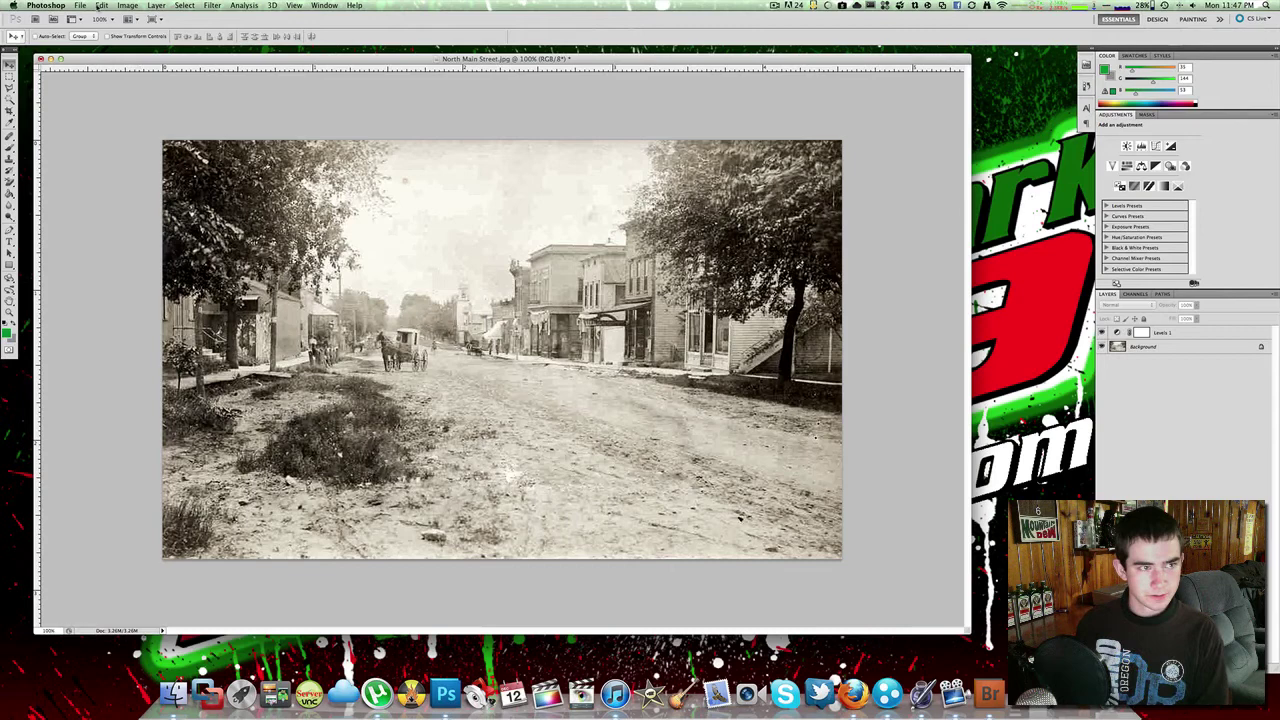
pyautogui.click(81, 6)
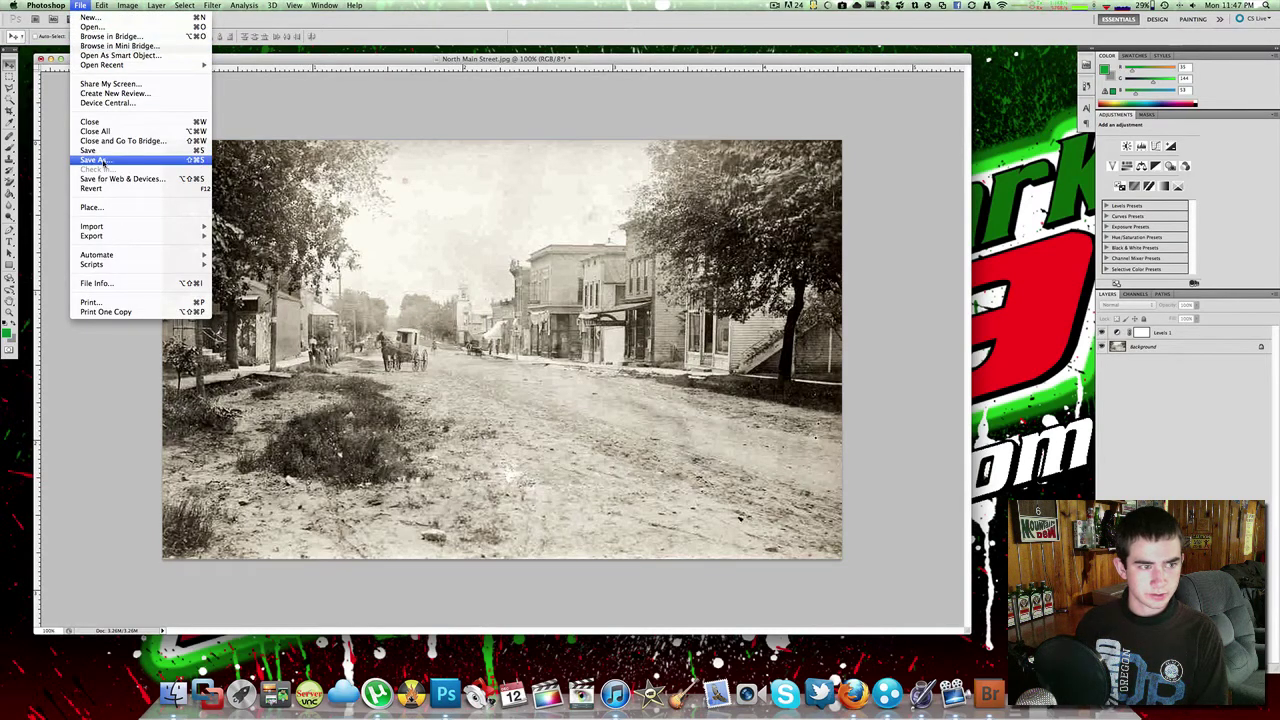
pyautogui.click(96, 160)
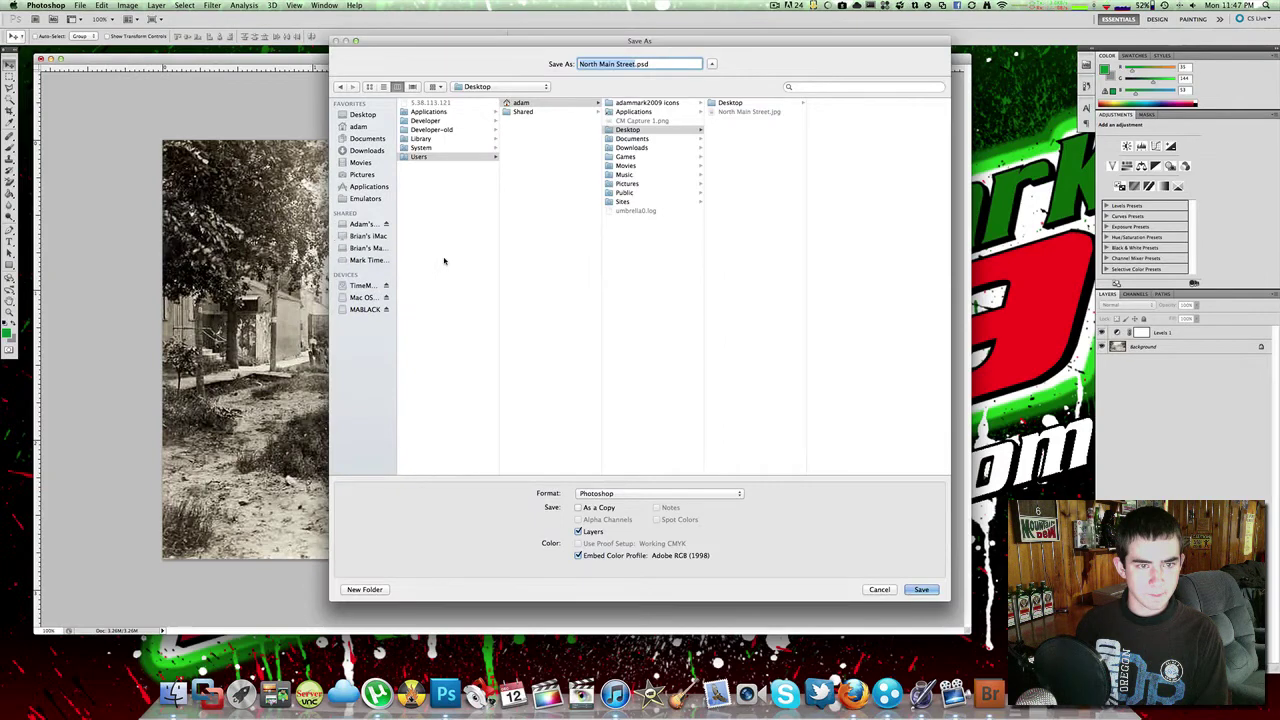
pyautogui.click(362, 116)
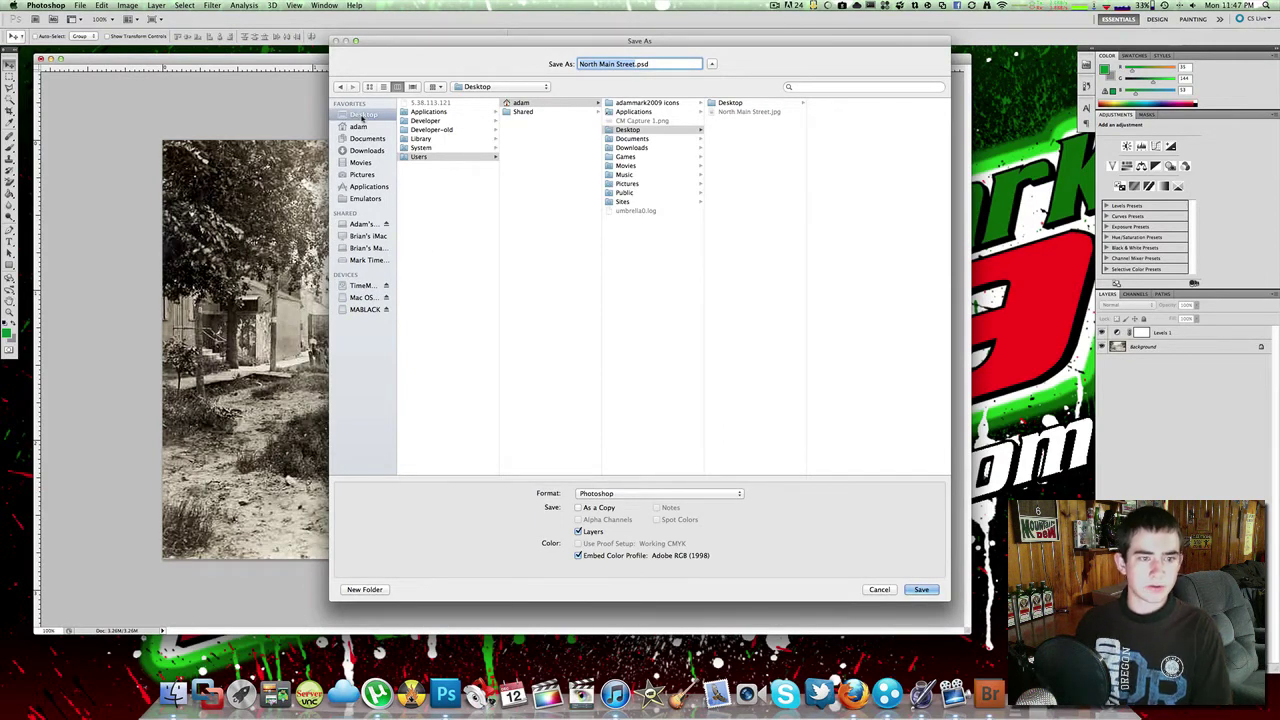
pyautogui.moveTo(474, 42); pyautogui.dragTo(424, 33)
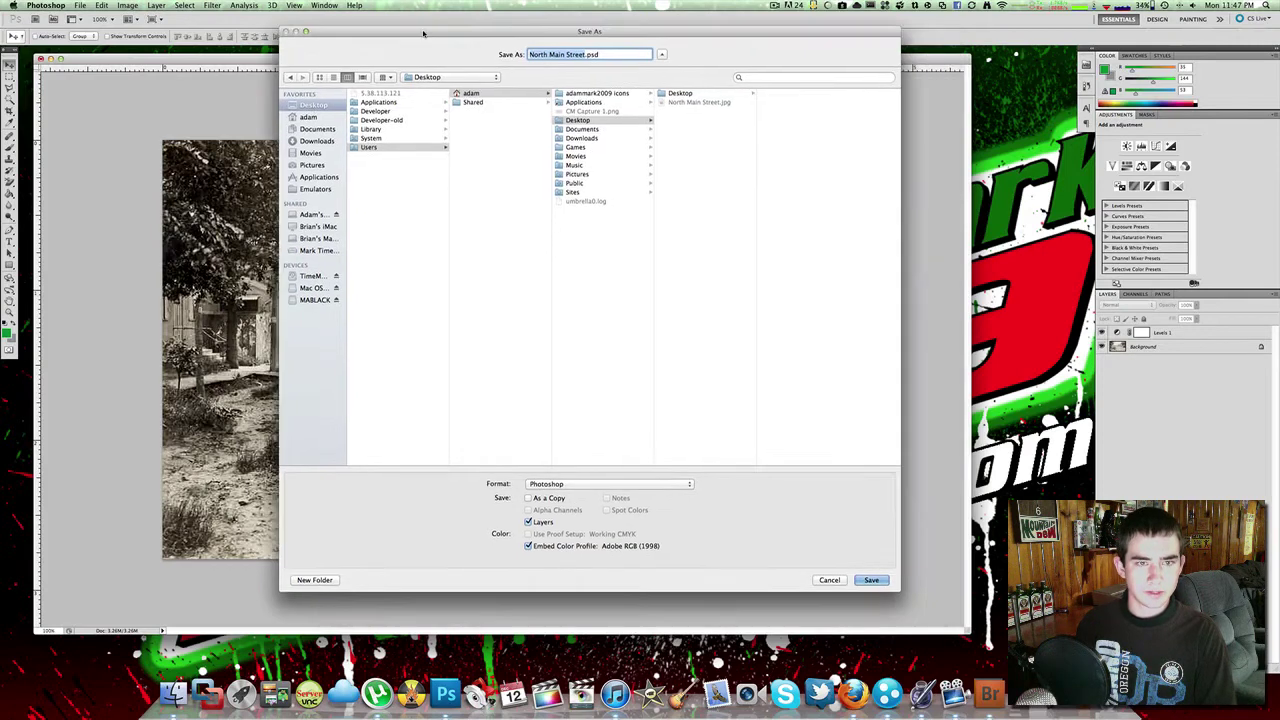
pyautogui.click(589, 485)
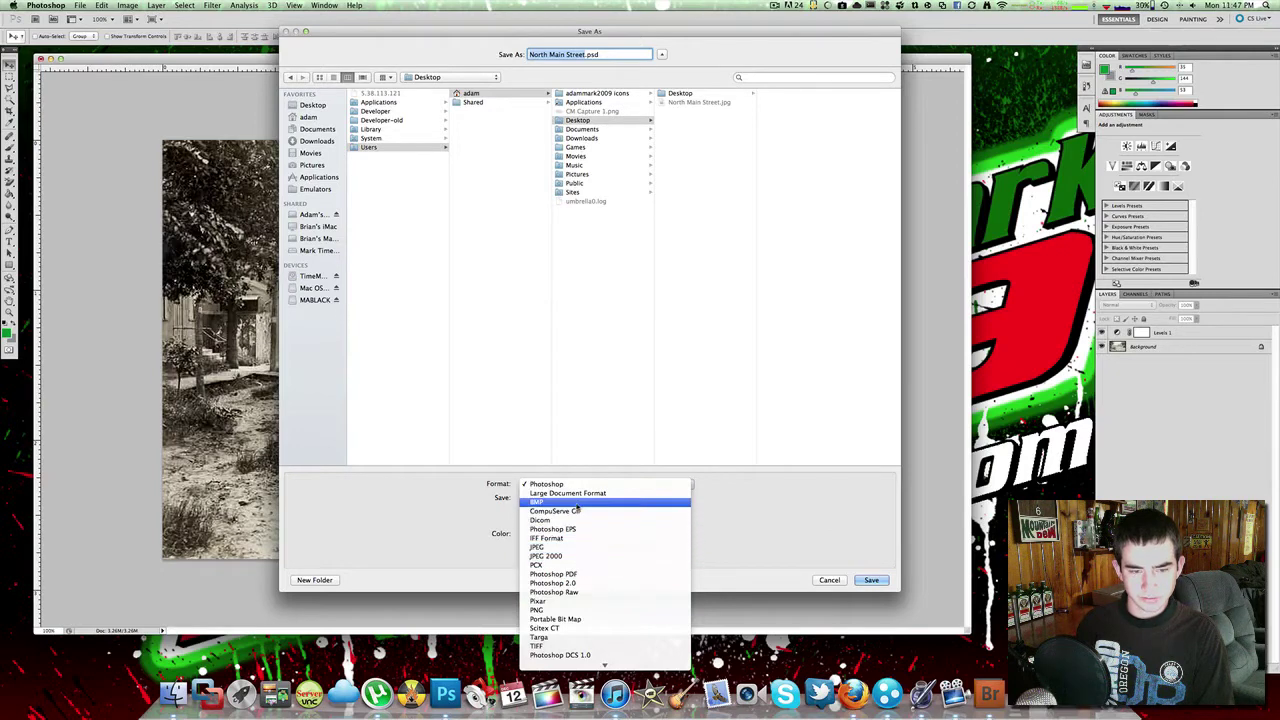
pyautogui.click(551, 485)
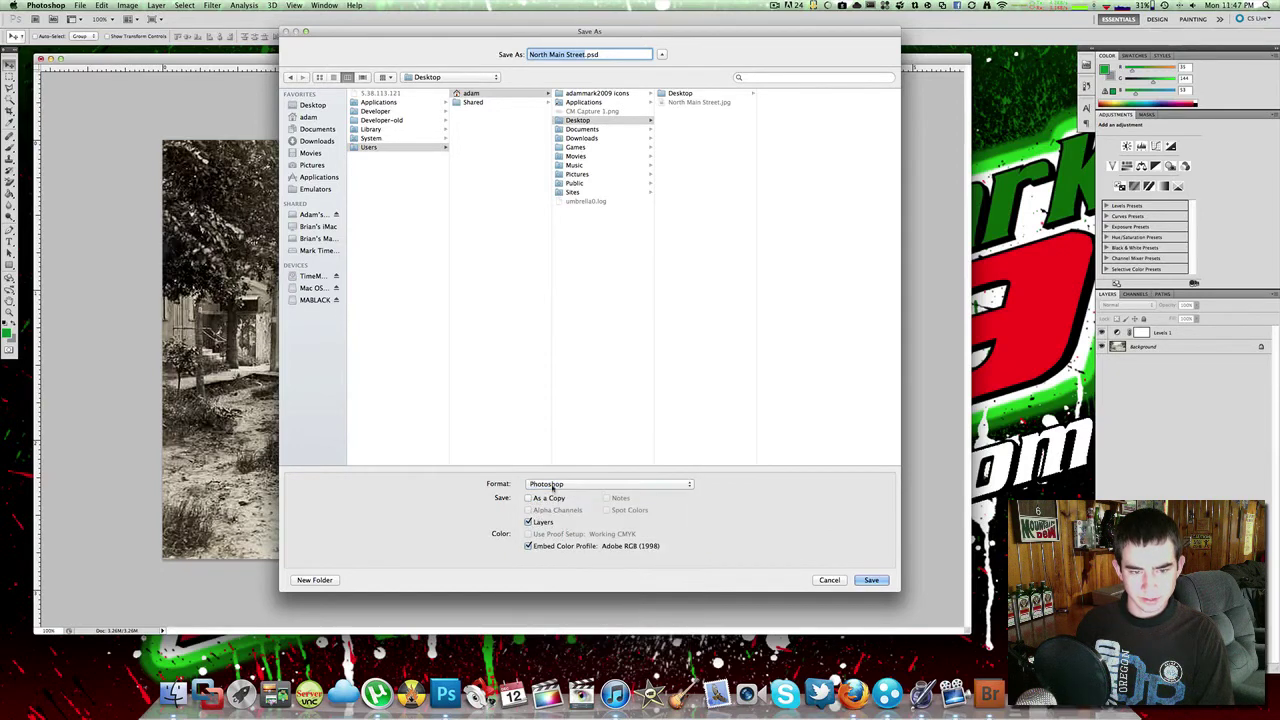
pyautogui.click(872, 581)
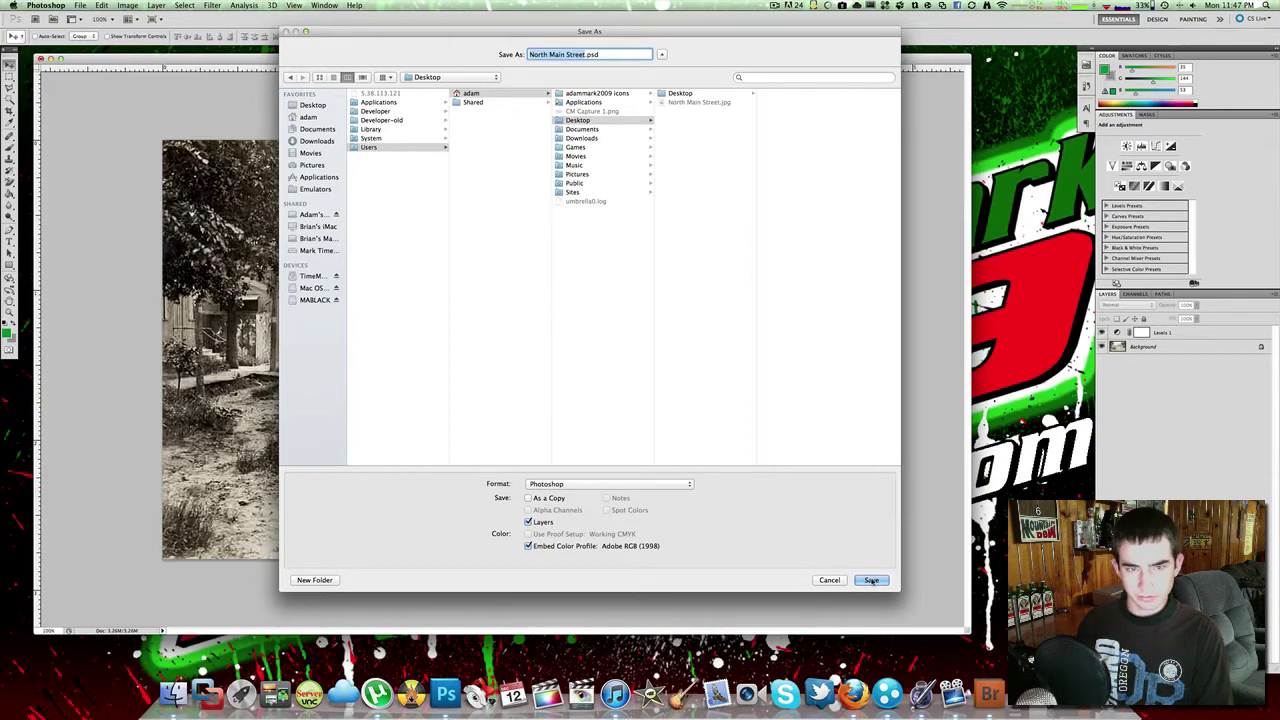
pyautogui.click(872, 580)
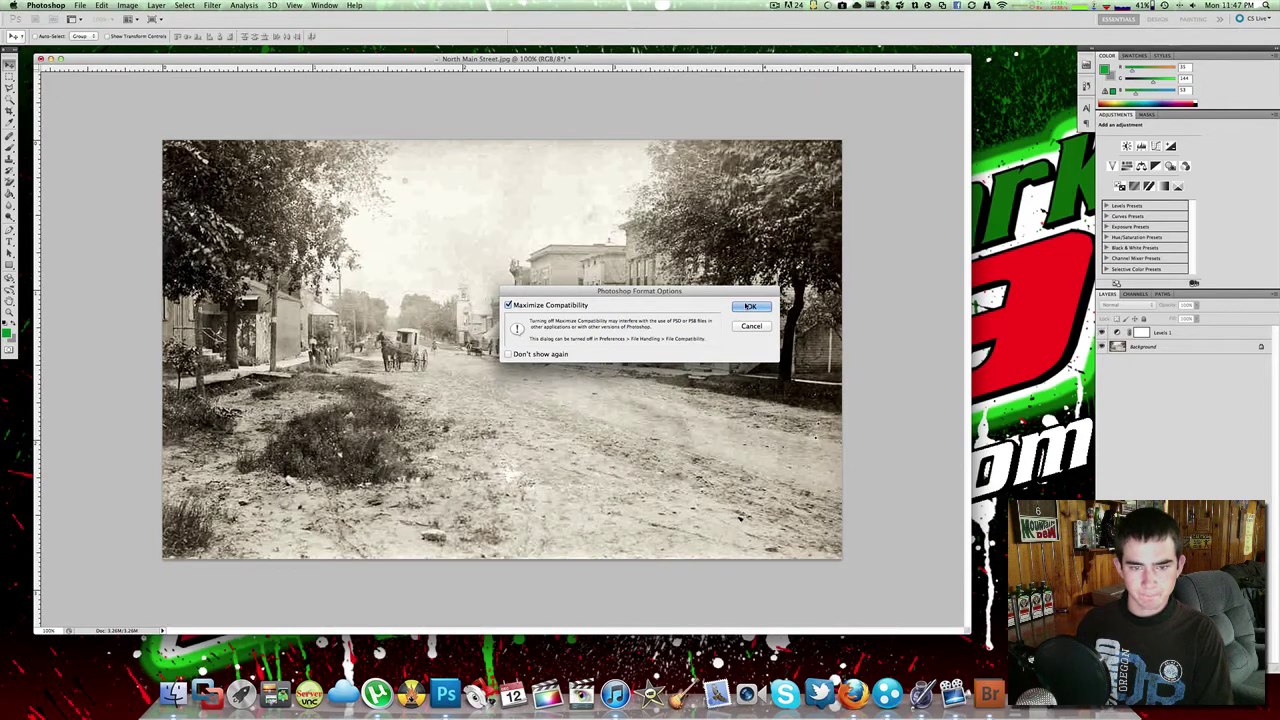
pyautogui.click(750, 306)
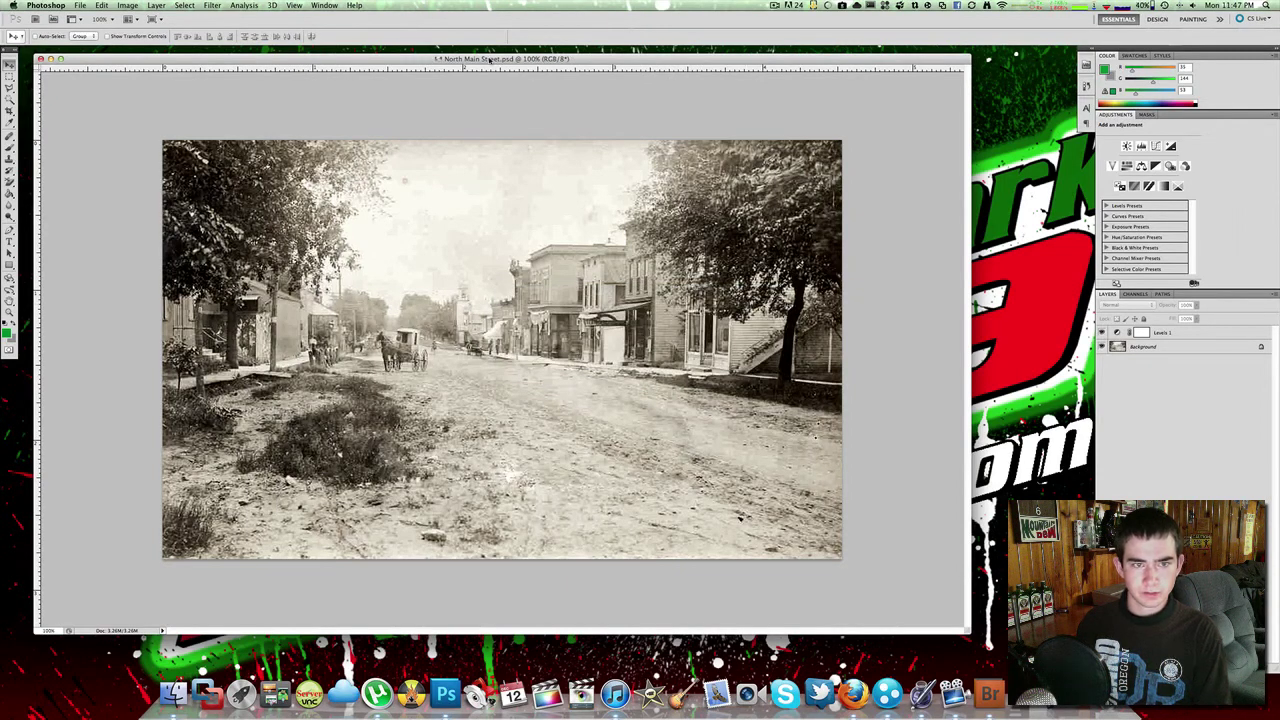
pyautogui.moveTo(489, 59); pyautogui.dragTo(507, 59)
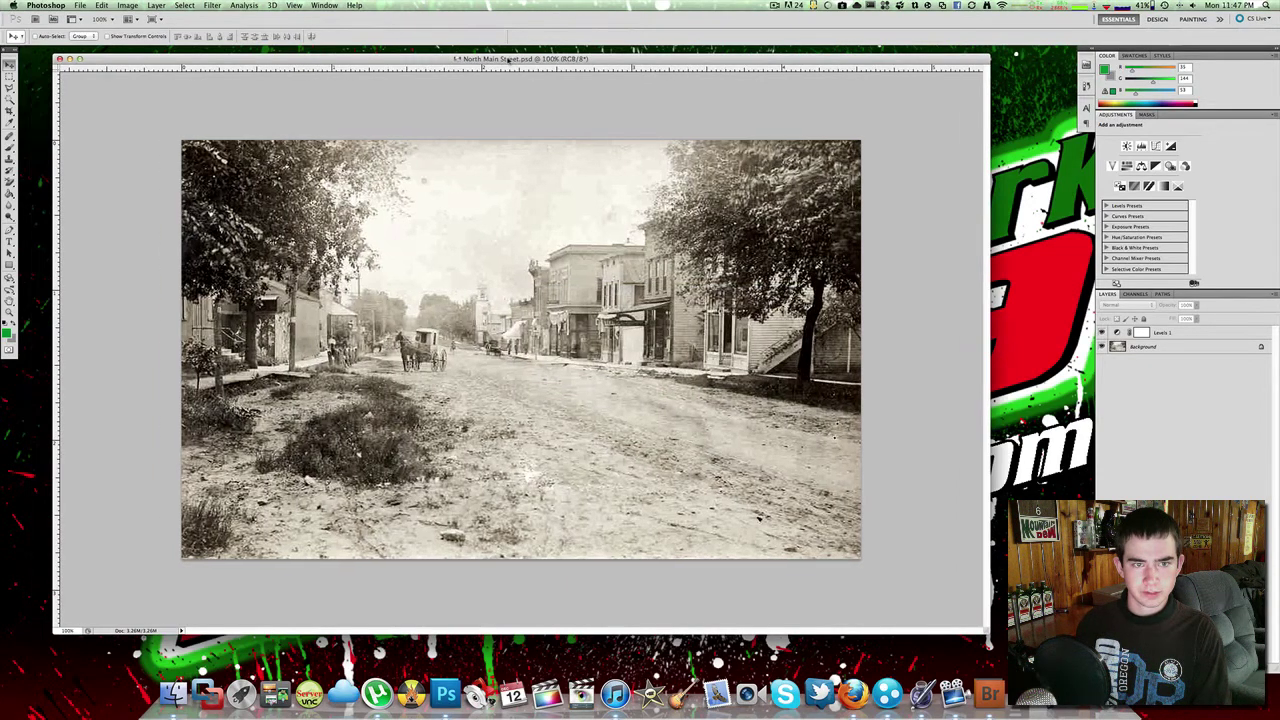
# Save a JPEG copy named 'Finished Old Picture' and set its quality in JPEG Options
pyautogui.click(80, 6)
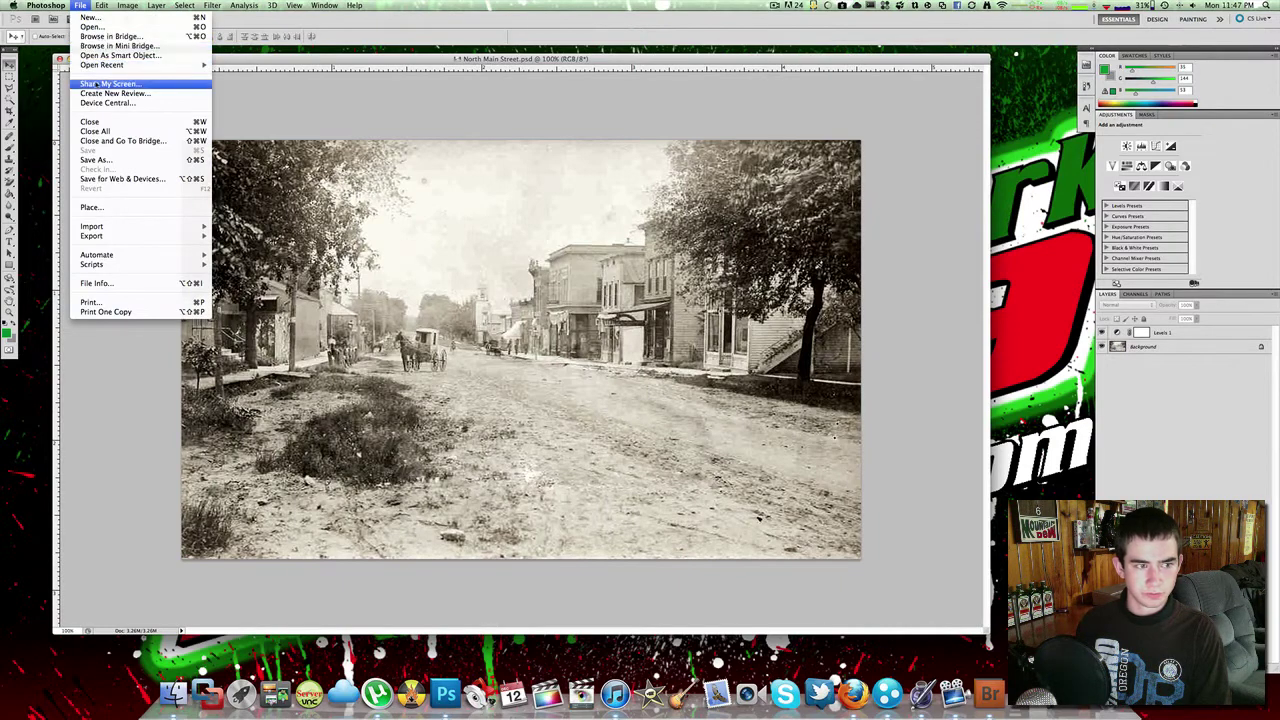
pyautogui.click(107, 162)
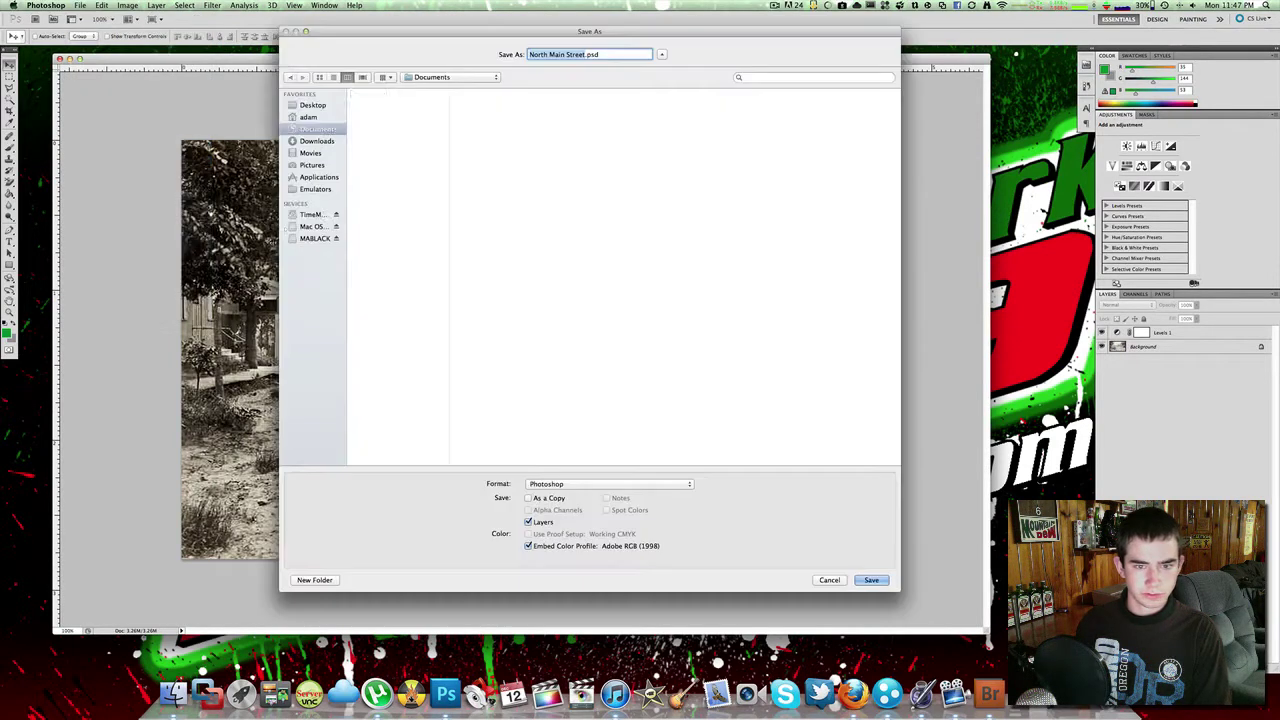
pyautogui.click(586, 486)
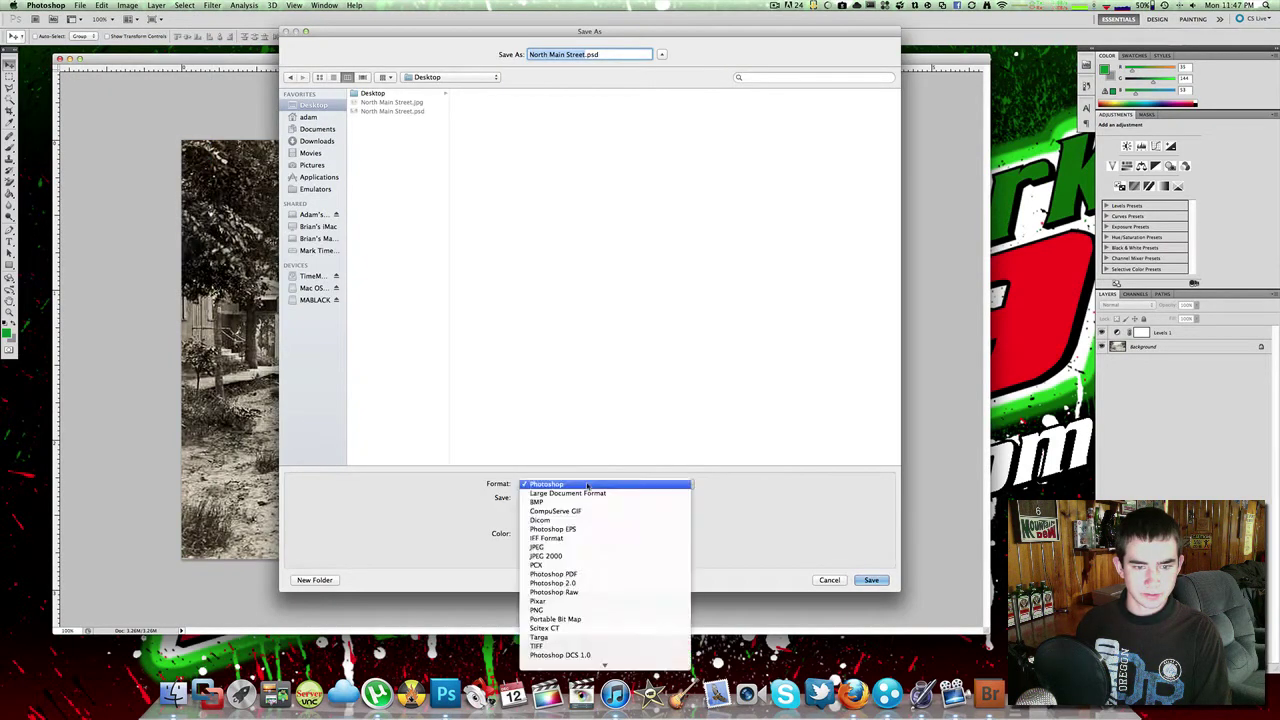
pyautogui.click(564, 548)
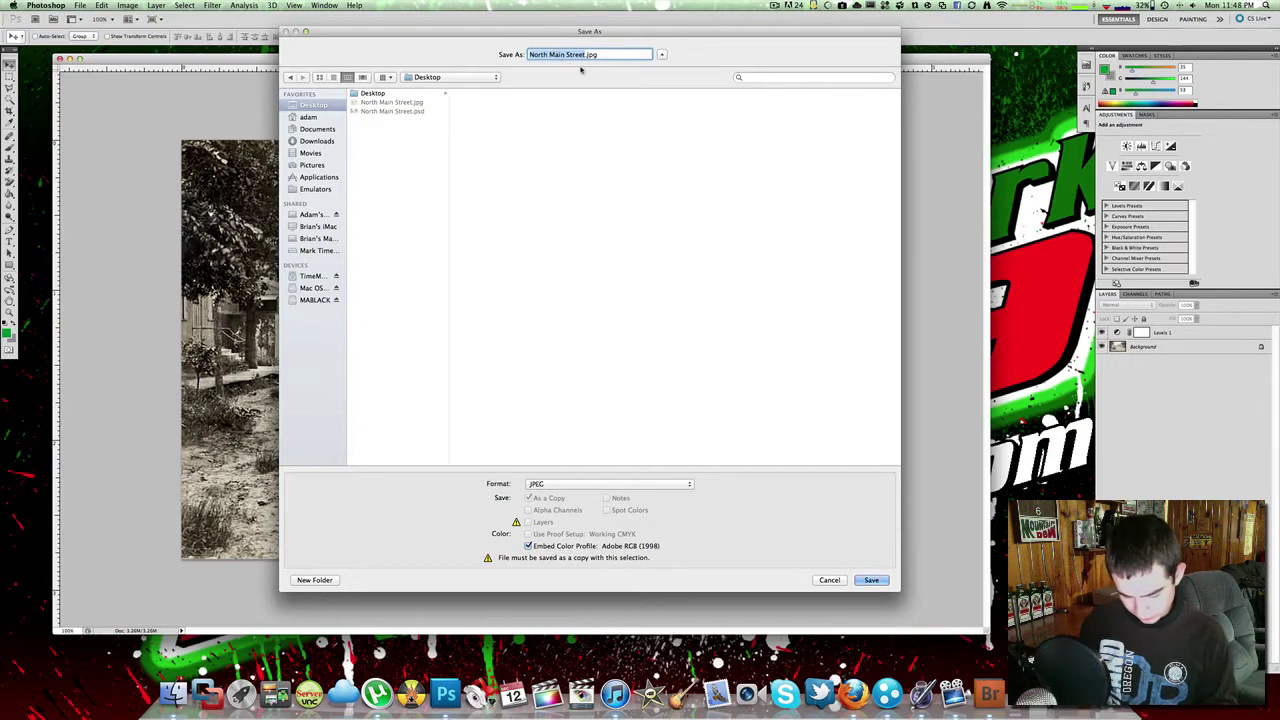
pyautogui.write('Finished')
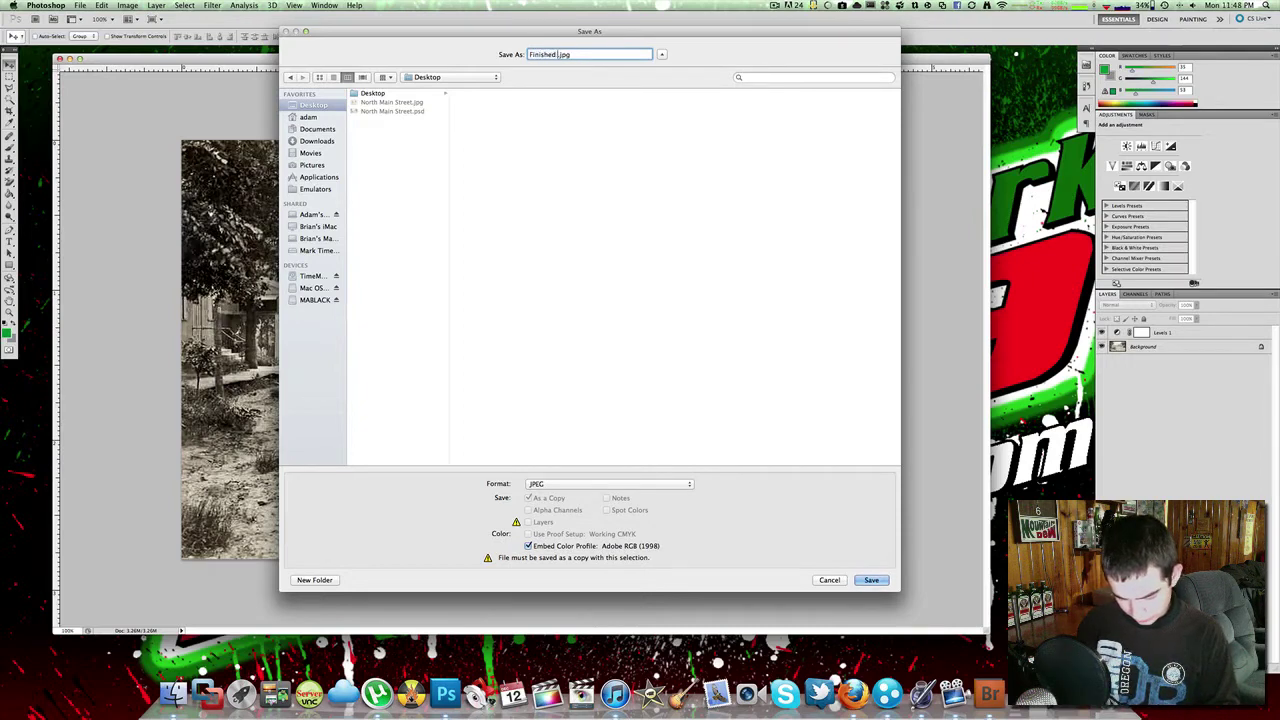
pyautogui.write(' Old Pic')
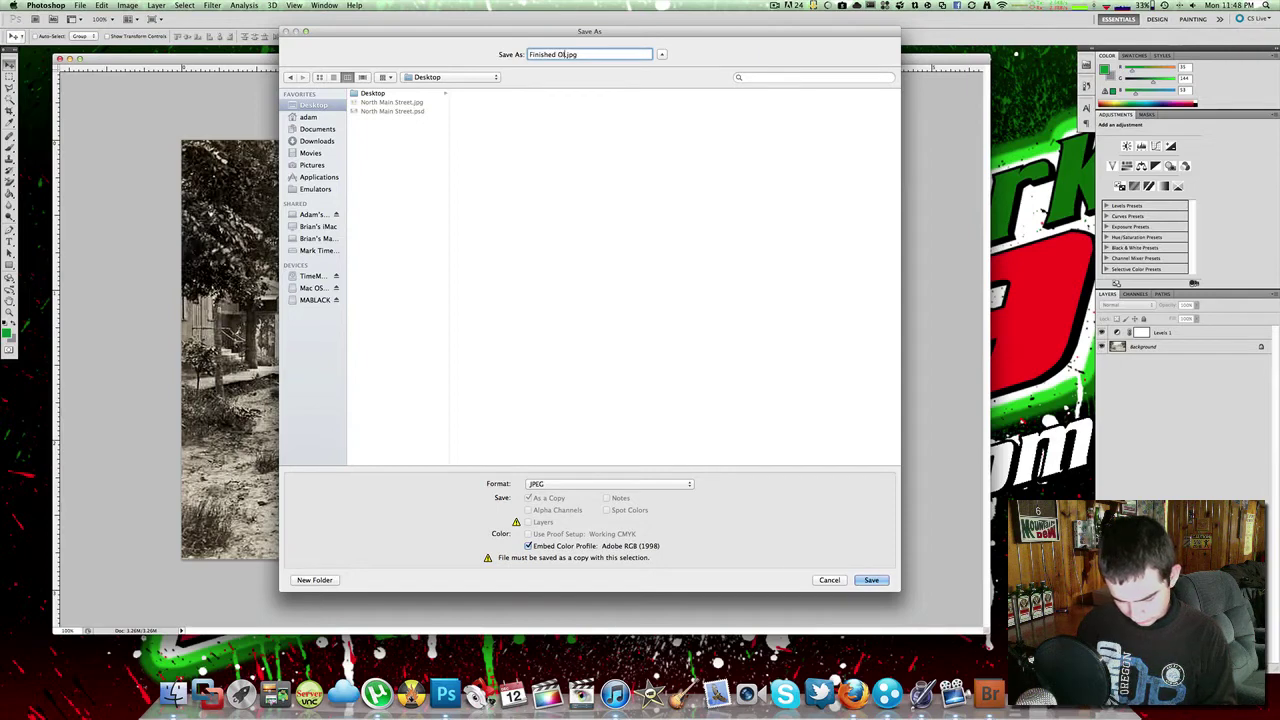
pyautogui.write('ture')
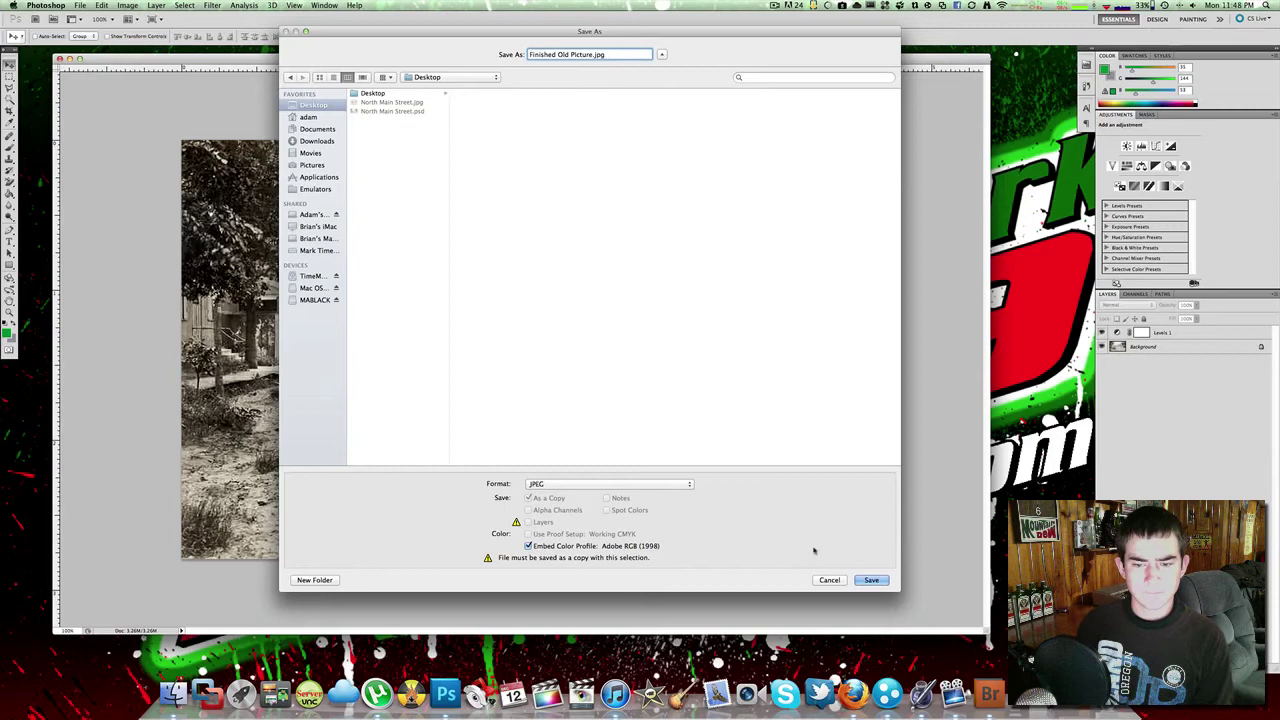
pyautogui.click(868, 580)
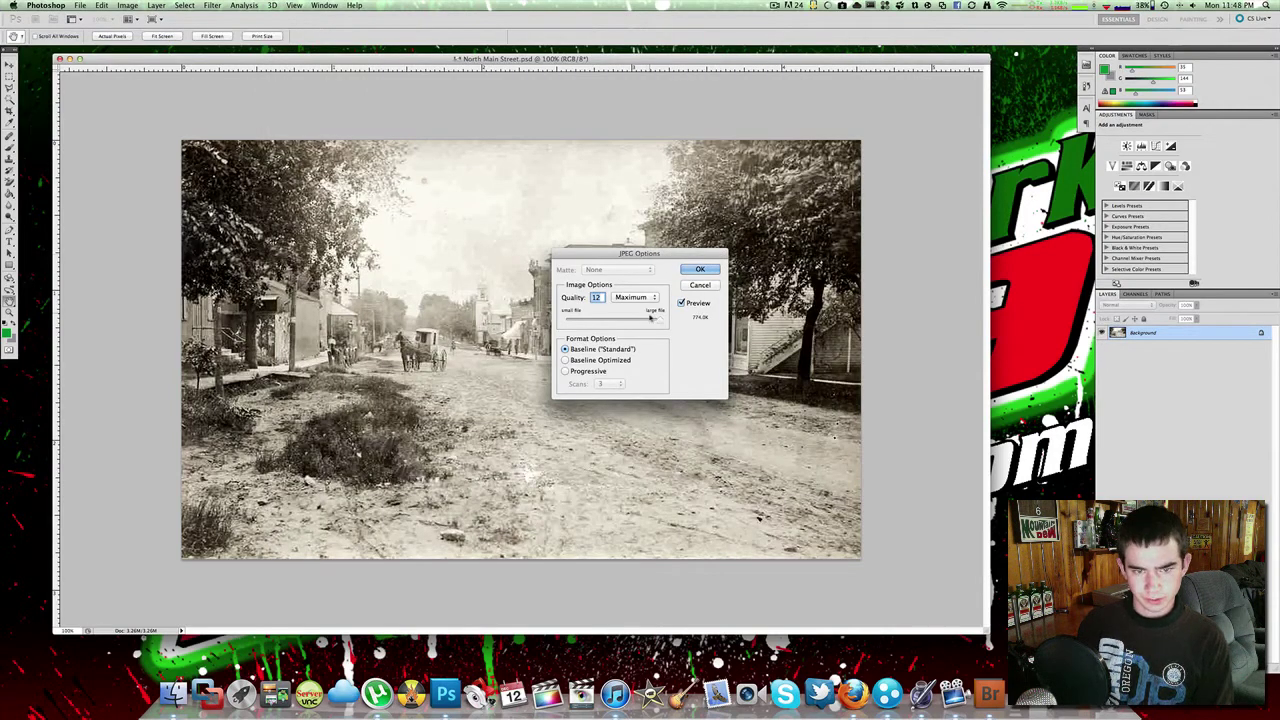
pyautogui.moveTo(655, 320)
pyautogui.mouseDown()
pyautogui.moveTo(596, 325)
pyautogui.moveTo(660, 322)
pyautogui.mouseUp()
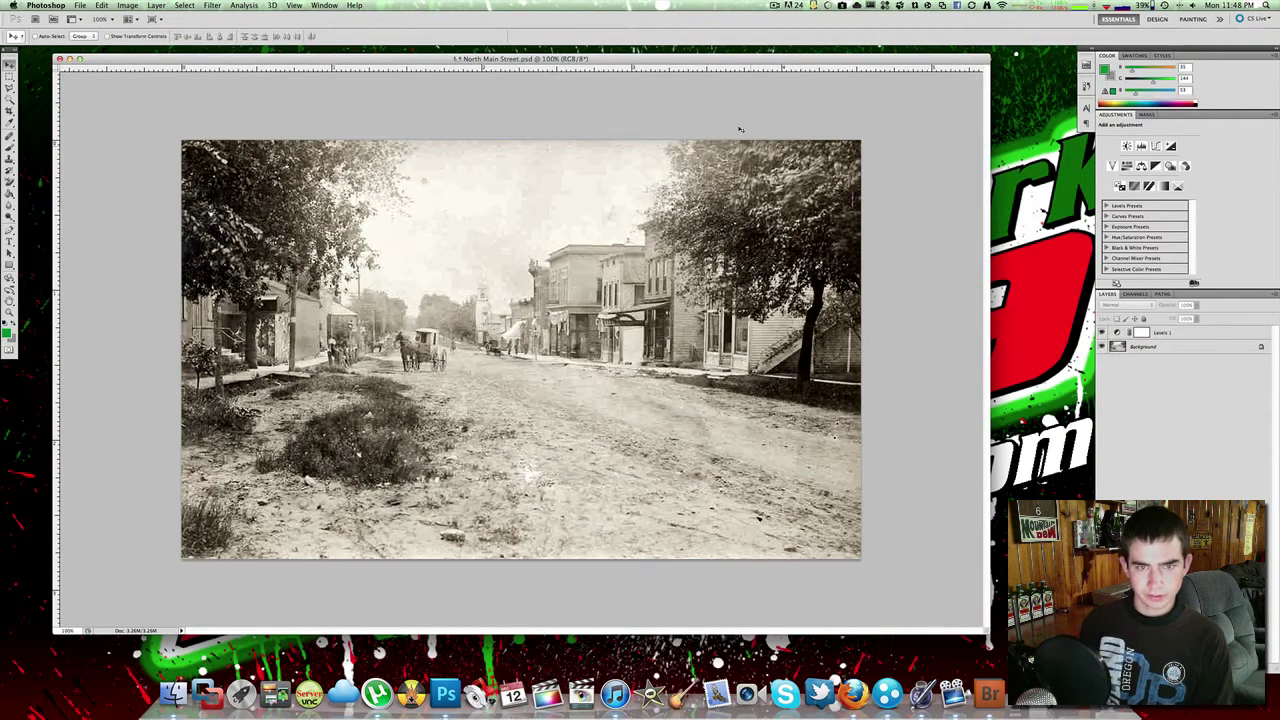
pyautogui.moveTo(657, 60); pyautogui.dragTo(672, 68)
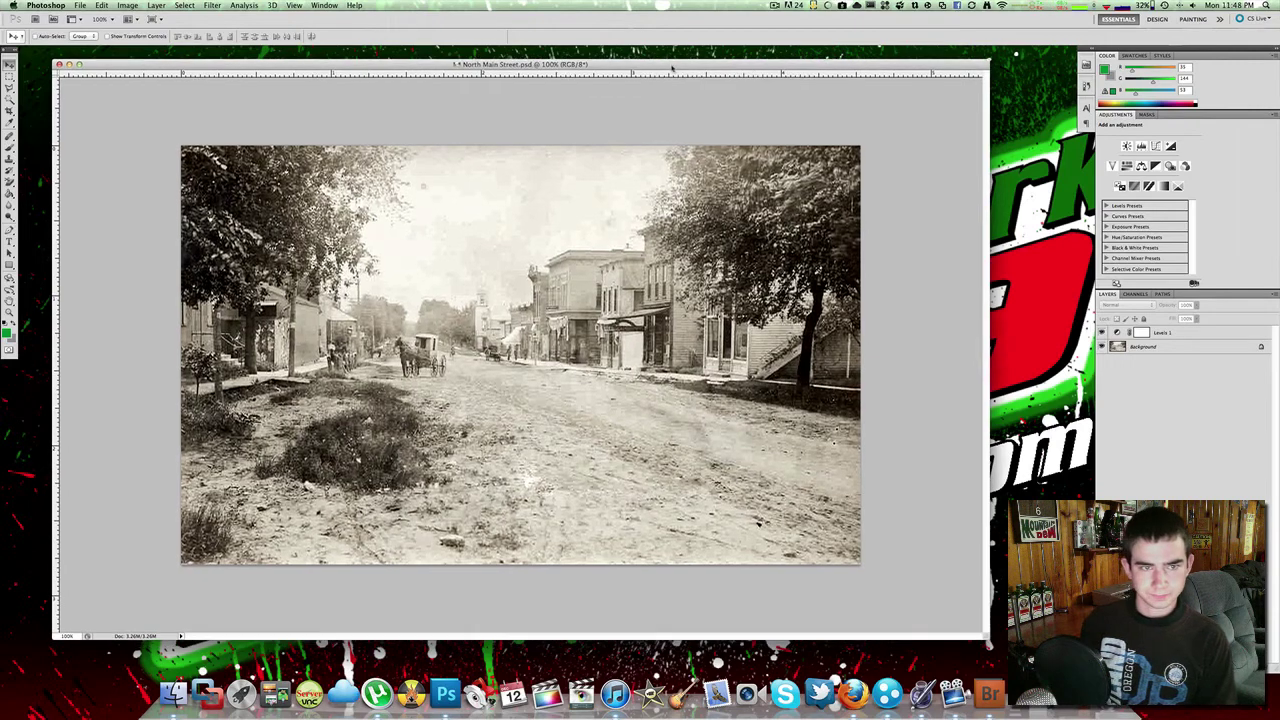
pyautogui.click(80, 5)
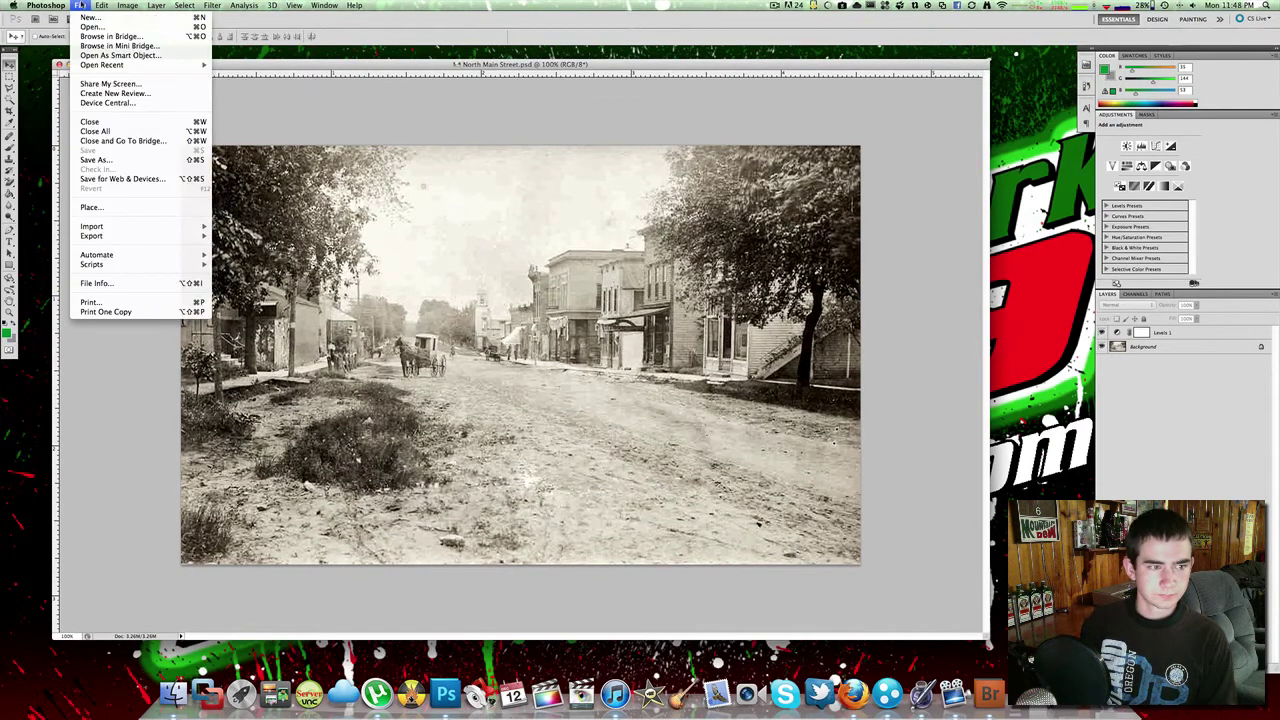
pyautogui.click(80, 5)
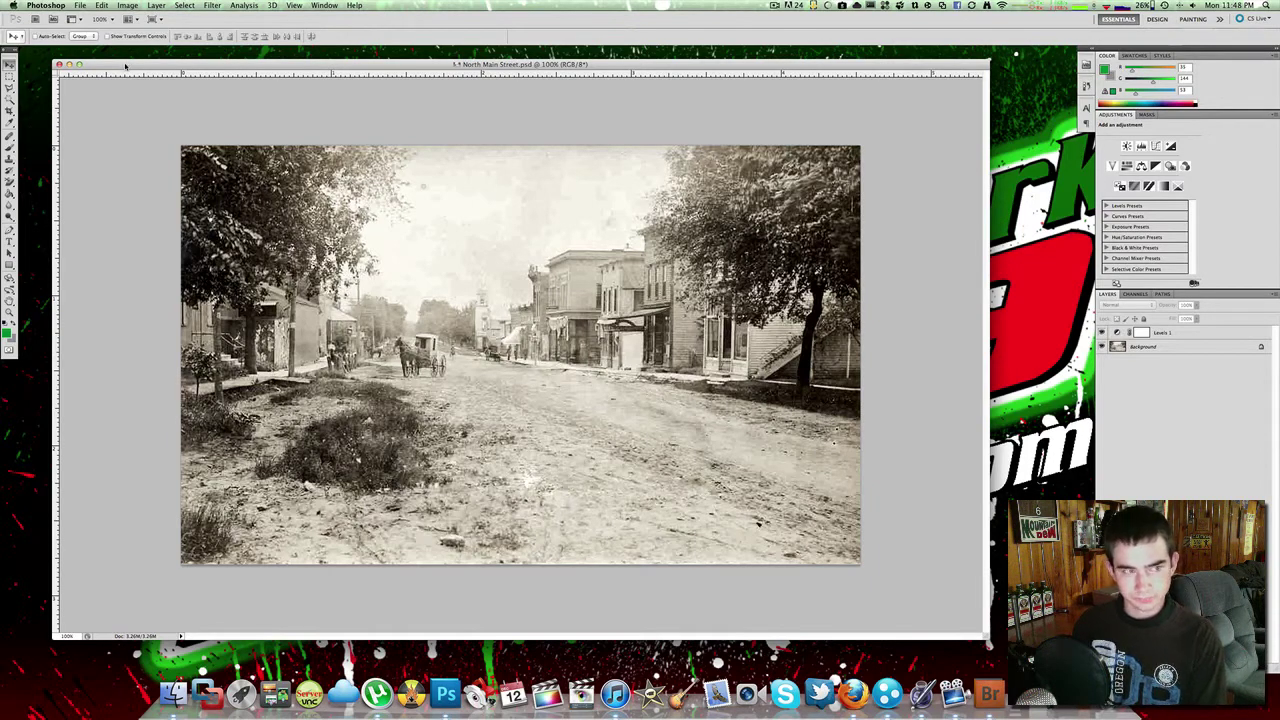
pyautogui.moveTo(125, 66); pyautogui.dragTo(140, 52)
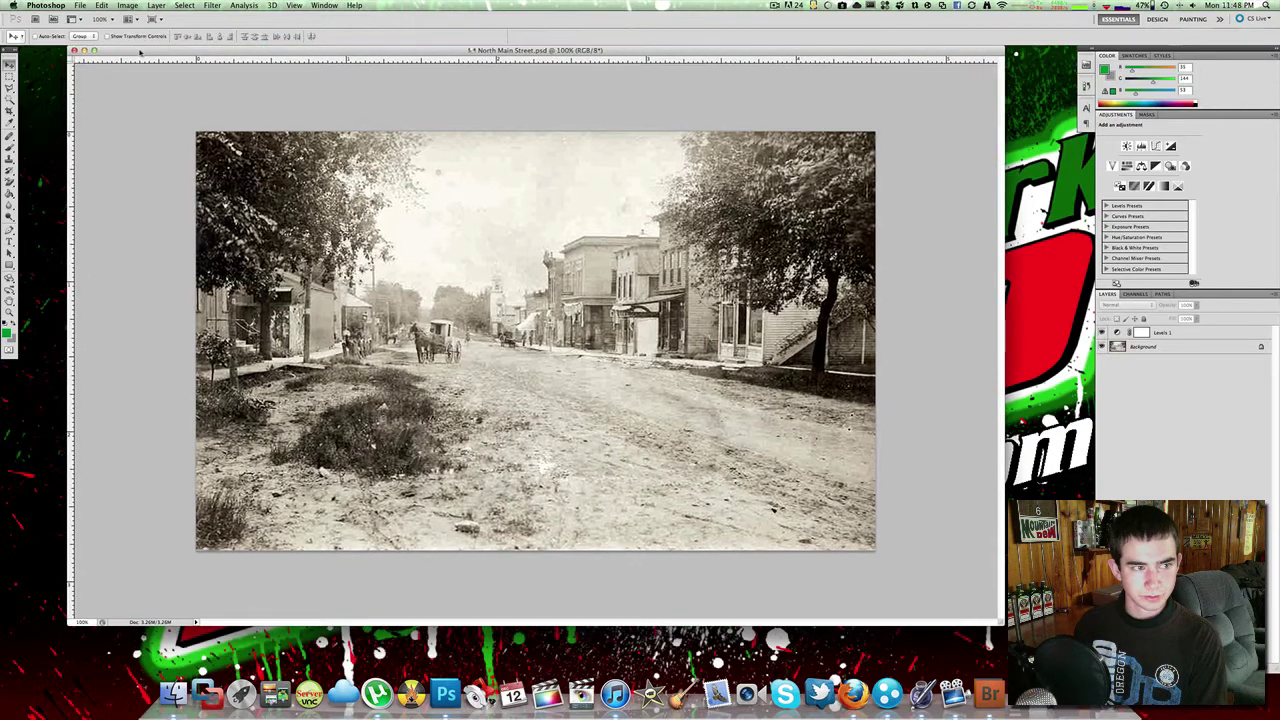